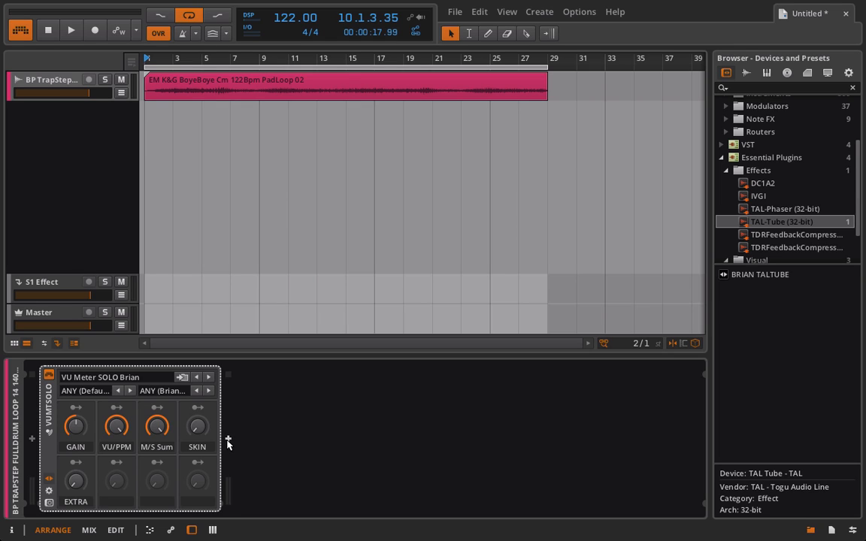
Add an FX Chain after the VU Meter device and insert a Compressor into its FX slot
key(space)
click(228, 440)
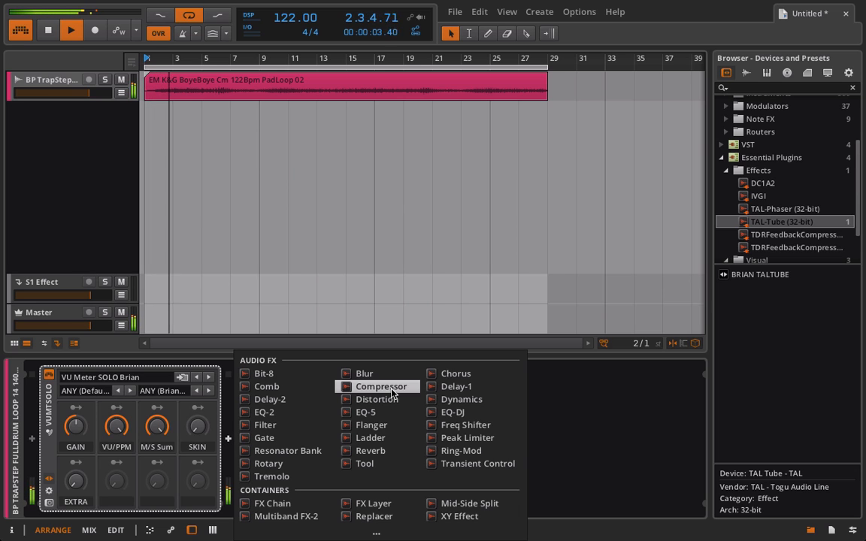
click(317, 504)
key(space)
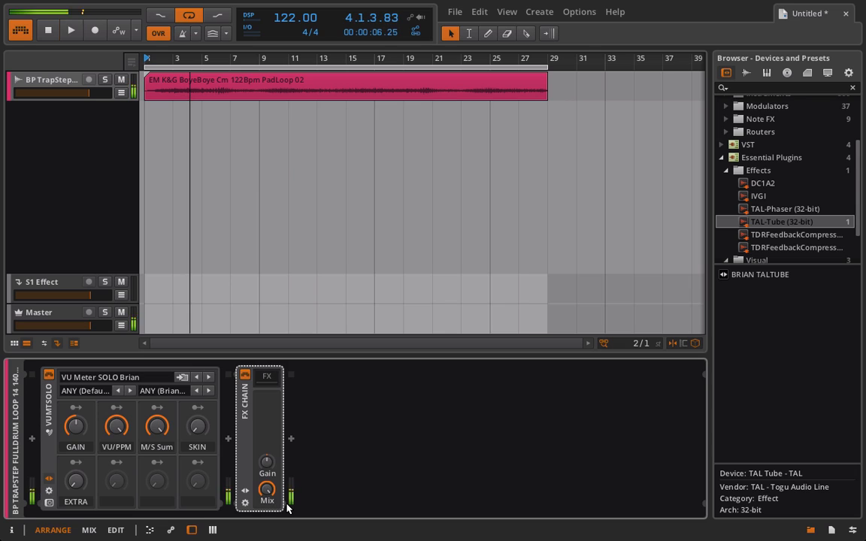
click(267, 378)
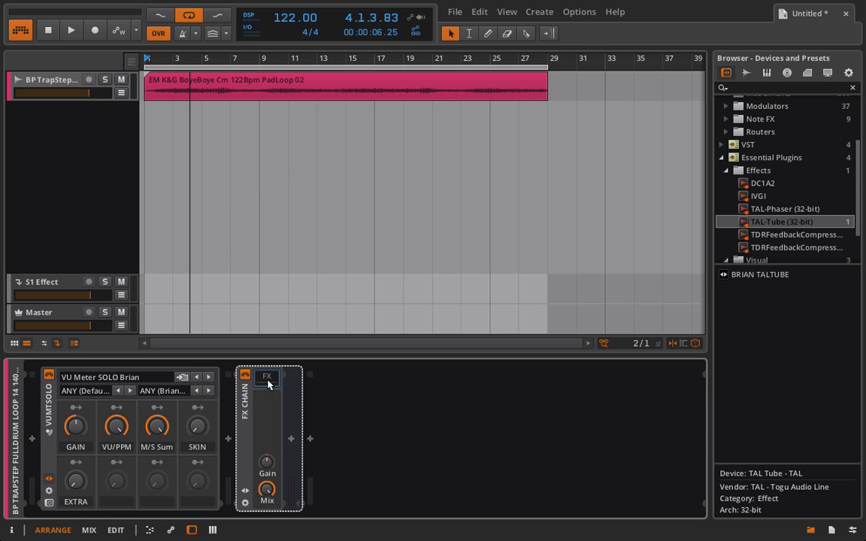
click(292, 440)
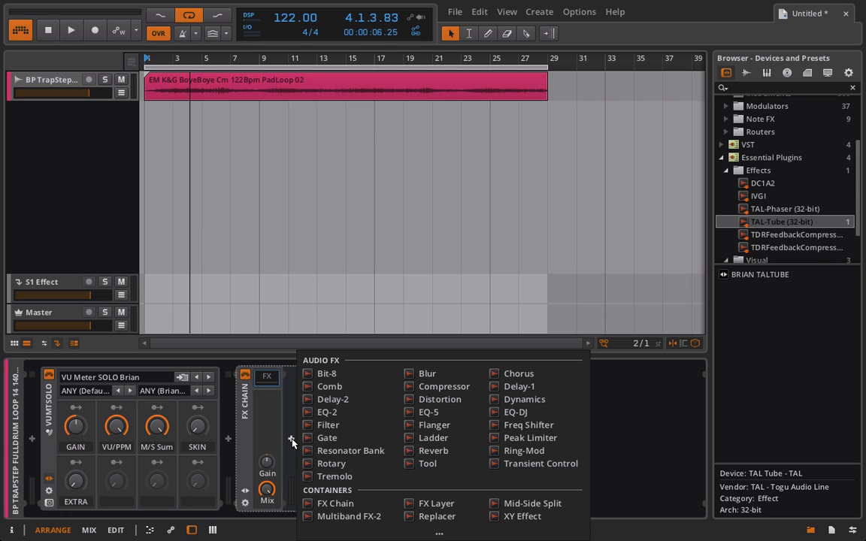
click(455, 391)
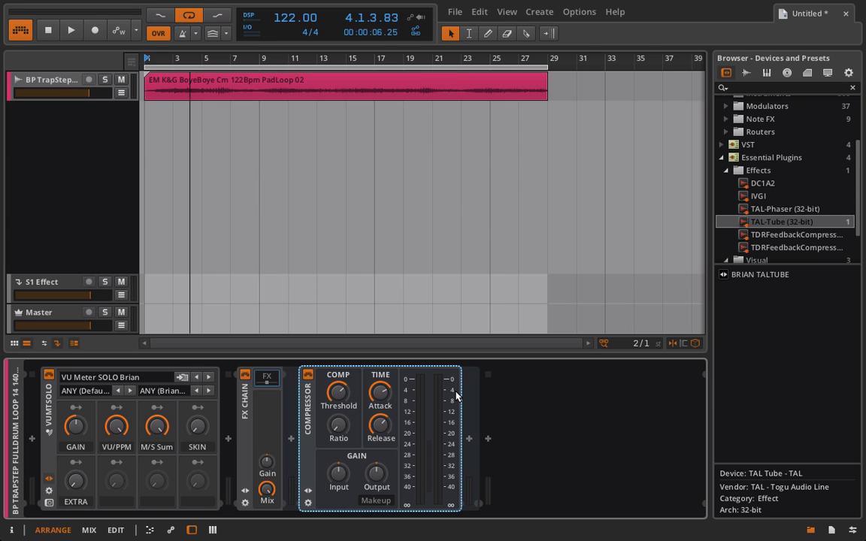
During playback, set the Compressor's ratio to about 1:1.80 and threshold to about -26 dB, and shorten its attack
key(space)
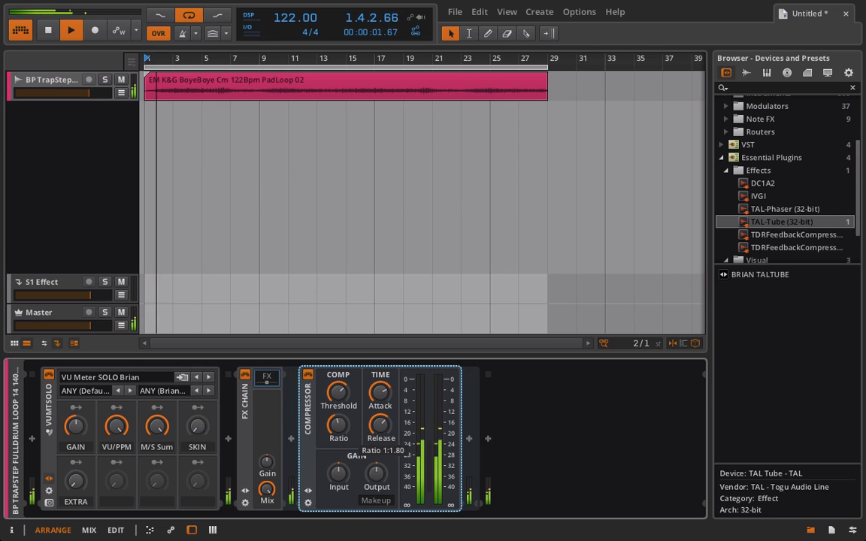
mouse_move(339, 392)
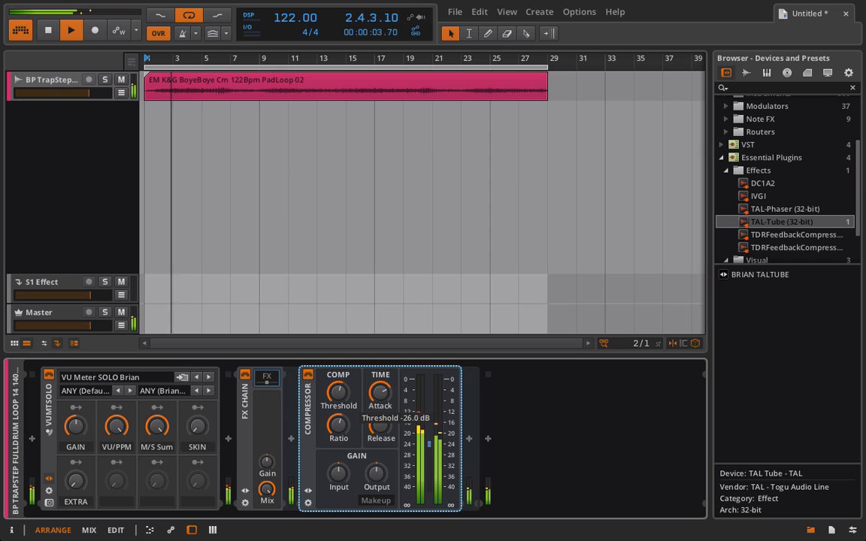
drag(338, 392, 390, 430)
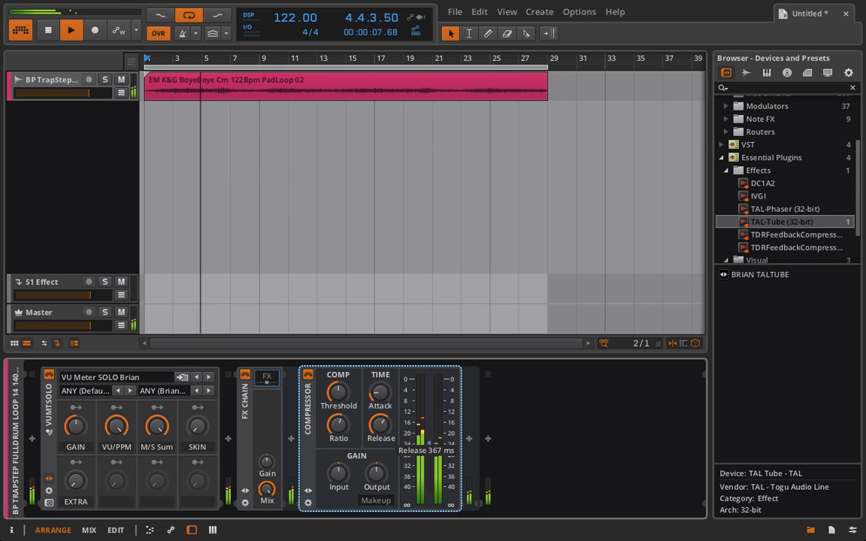
drag(380, 395, 380, 388)
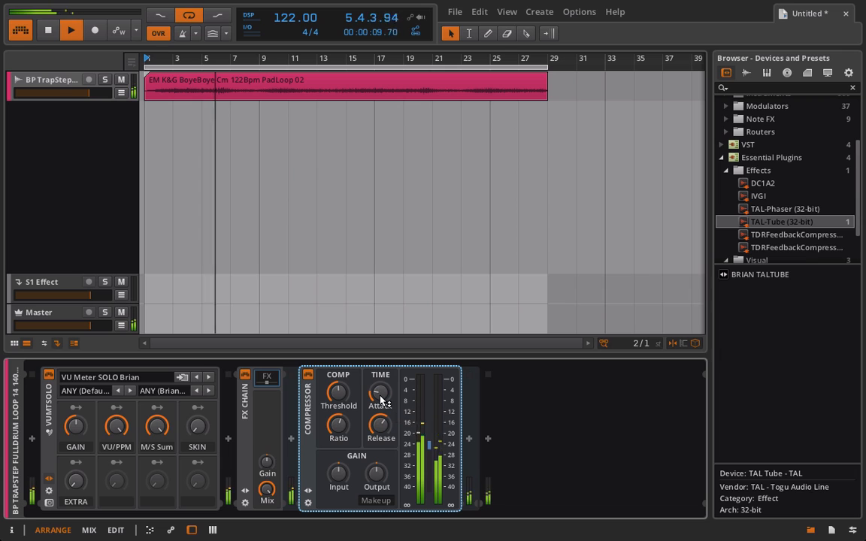
Raise the Compressor's output gain to make up the level, auditioning the loop from the start
drag(376, 473, 376, 455)
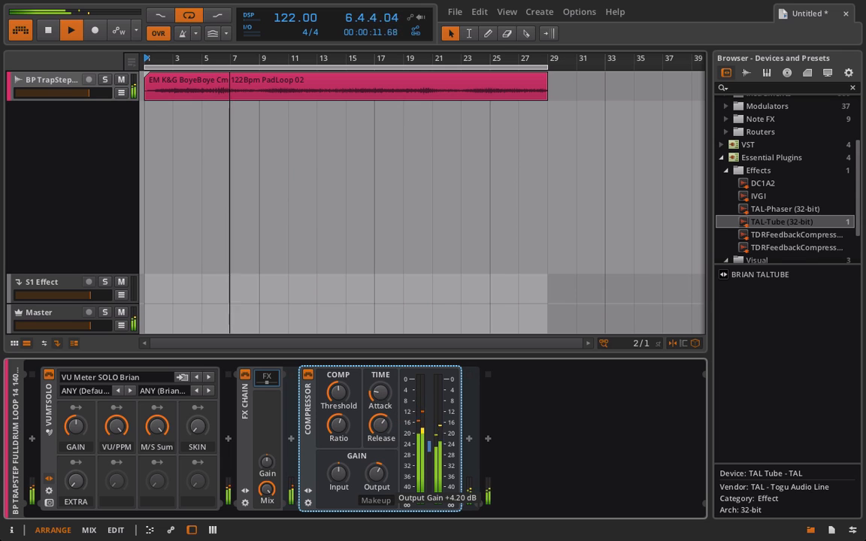
key(space)
key(space)
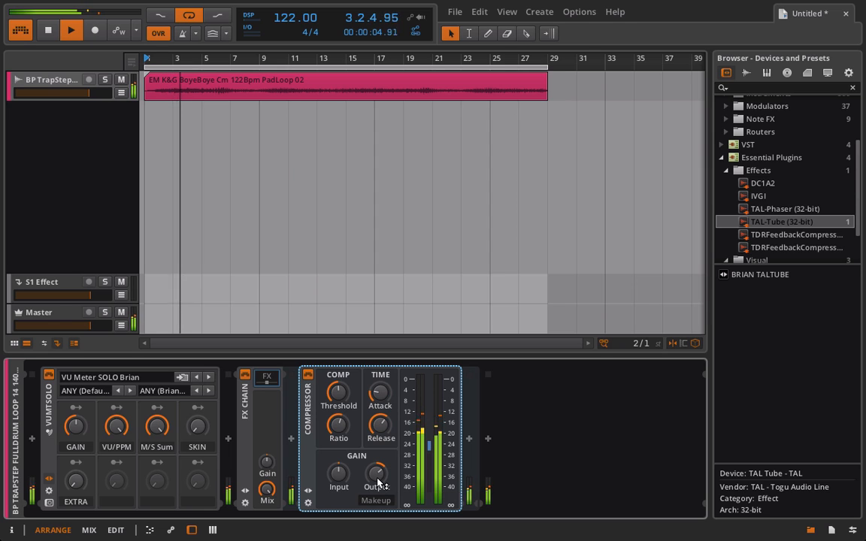
drag(377, 479, 378, 476)
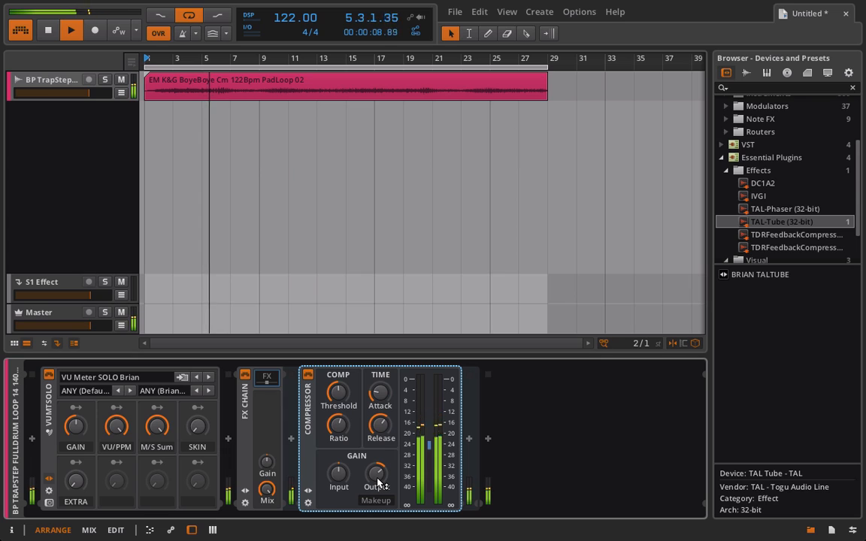
key(space)
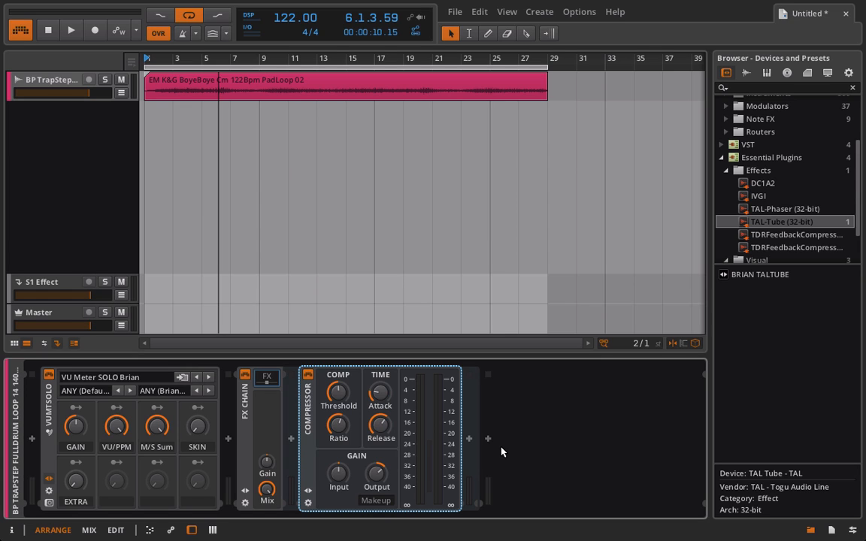
Add a Bit-8 after the Compressor inside the FX Chain and bypass the Compressor
click(470, 439)
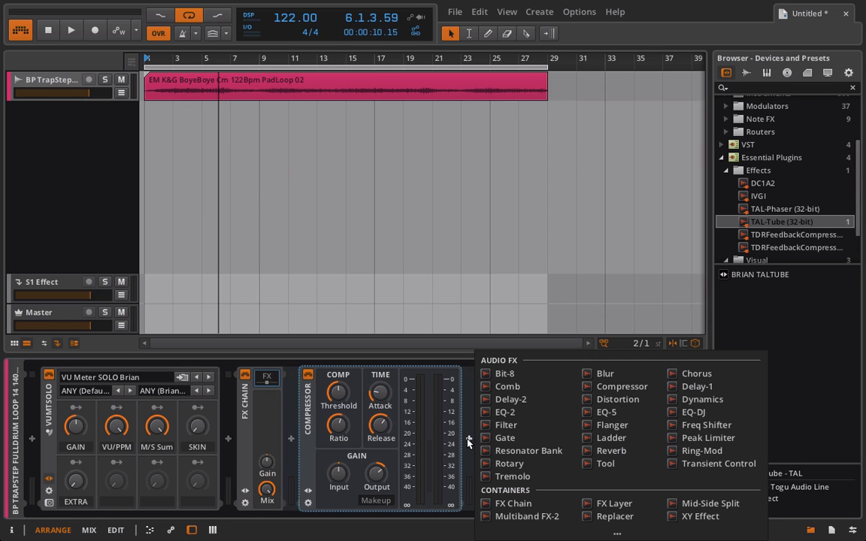
click(504, 373)
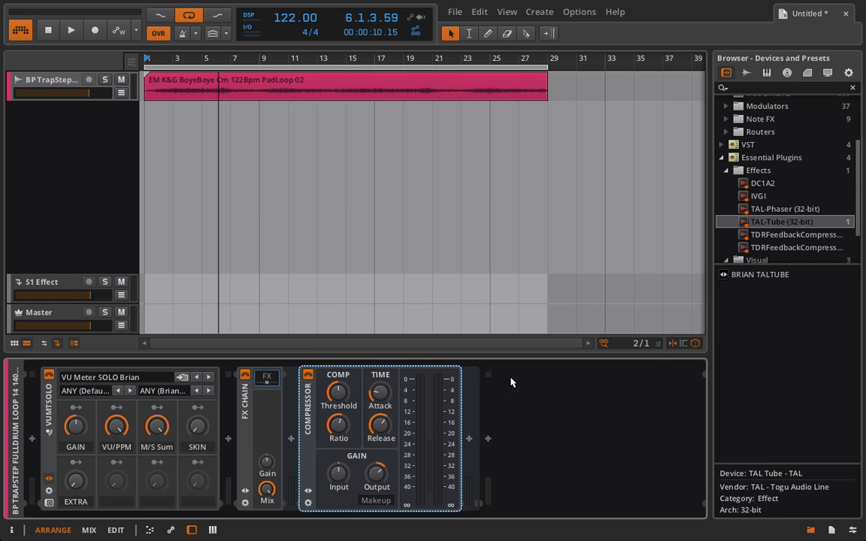
click(308, 374)
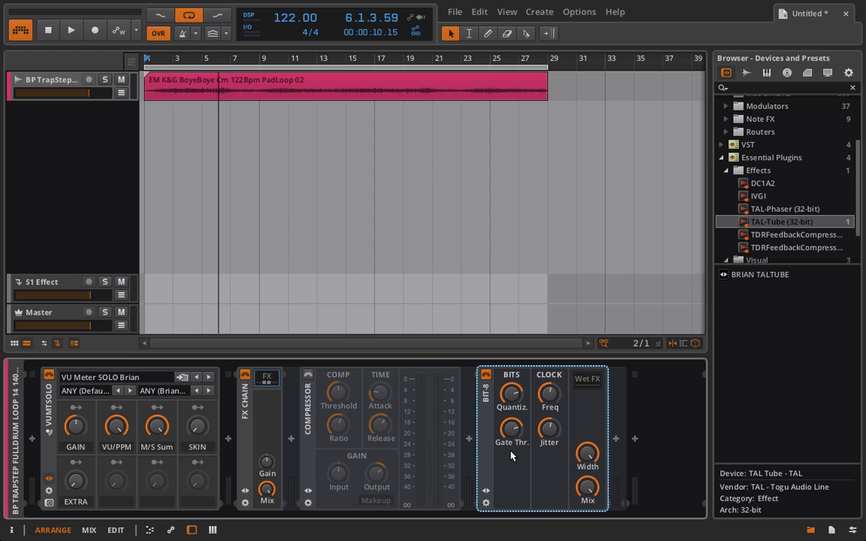
While the loop plays, shape the Bit-8 by adjusting its quantization, gate threshold, clock frequency, jitter and mix
key(space)
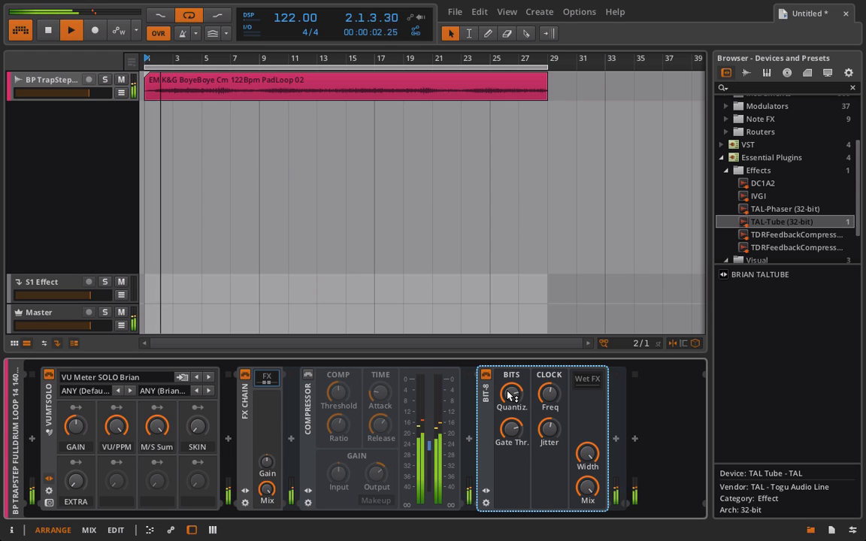
drag(509, 394, 509, 366)
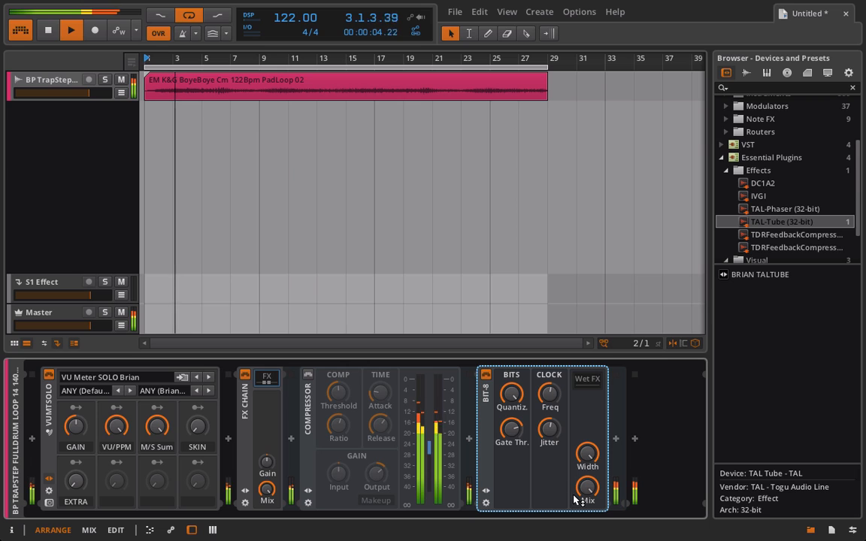
drag(585, 487, 585, 529)
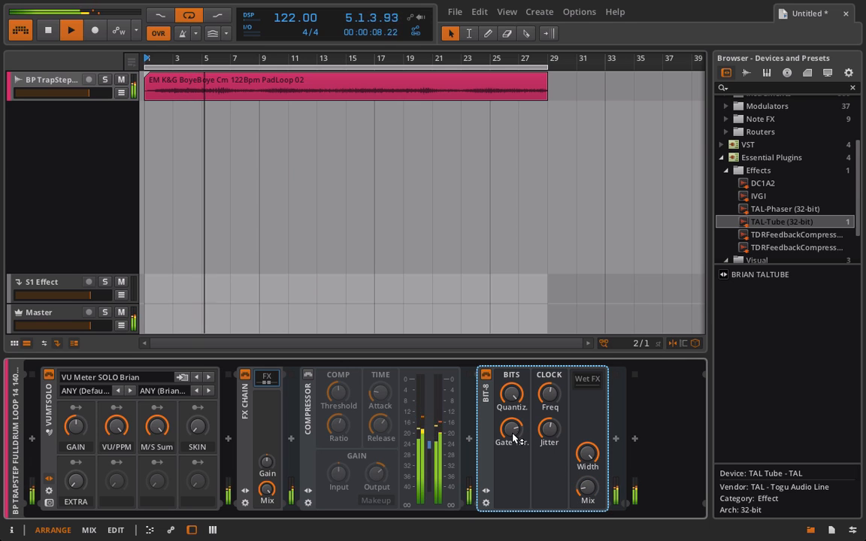
drag(510, 429, 510, 458)
drag(523, 399, 545, 405)
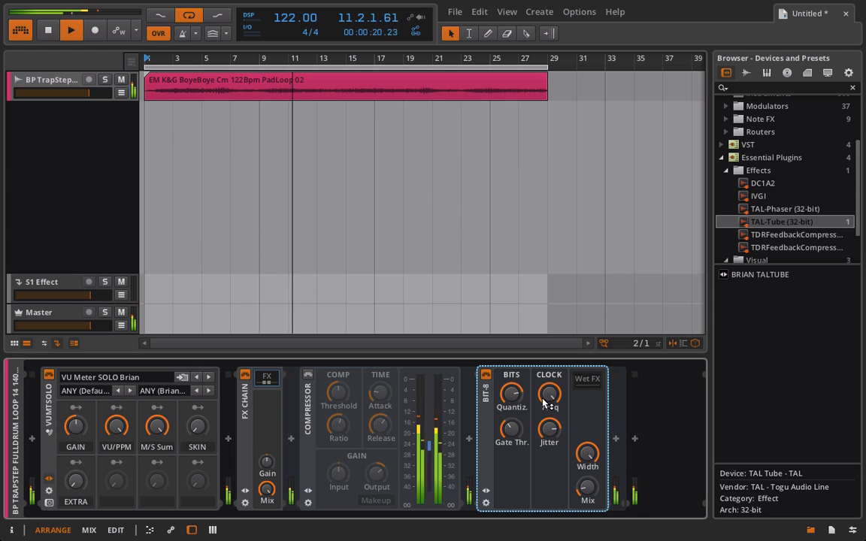
drag(526, 440, 527, 470)
mouse_move(512, 393)
mouse_down()
mouse_move(511, 376)
mouse_move(511, 432)
mouse_move(511, 379)
mouse_move(511, 421)
mouse_move(512, 388)
mouse_up()
drag(512, 430, 553, 389)
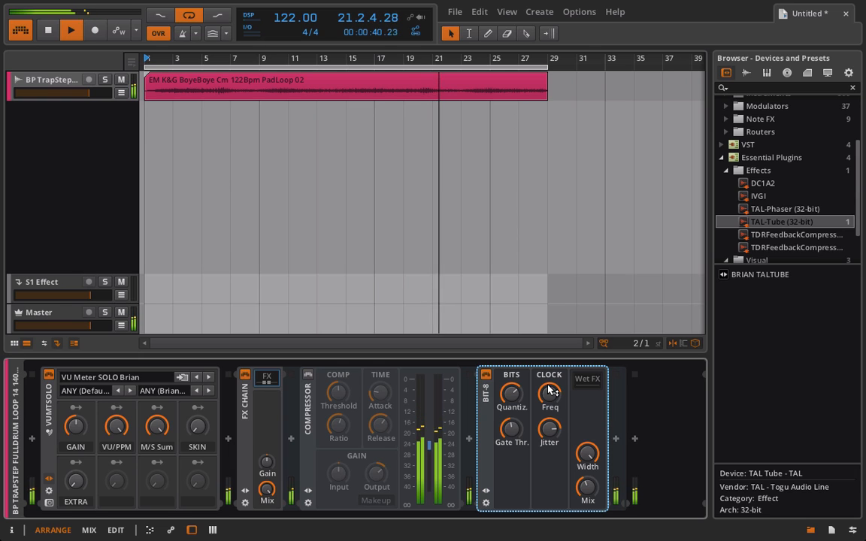
Stop playback and insert an LFO MOD between the Compressor and the Bit-8
key(space)
click(469, 440)
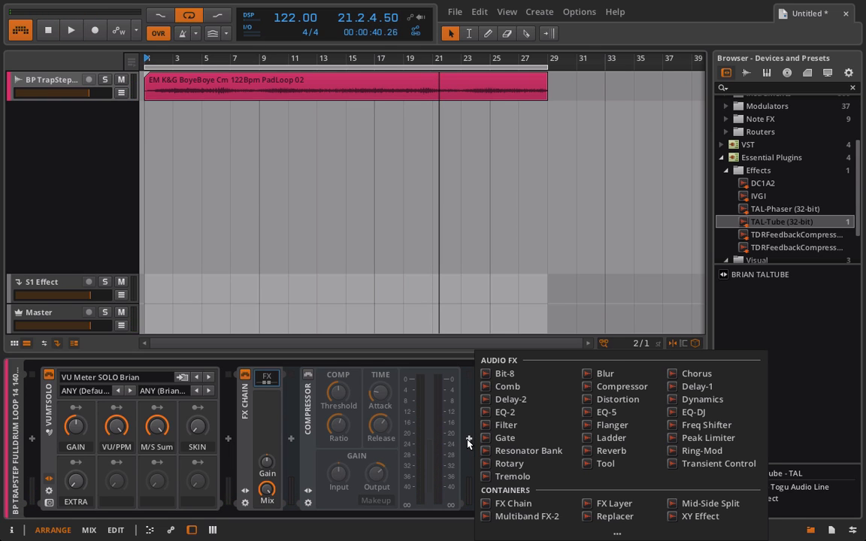
click(613, 532)
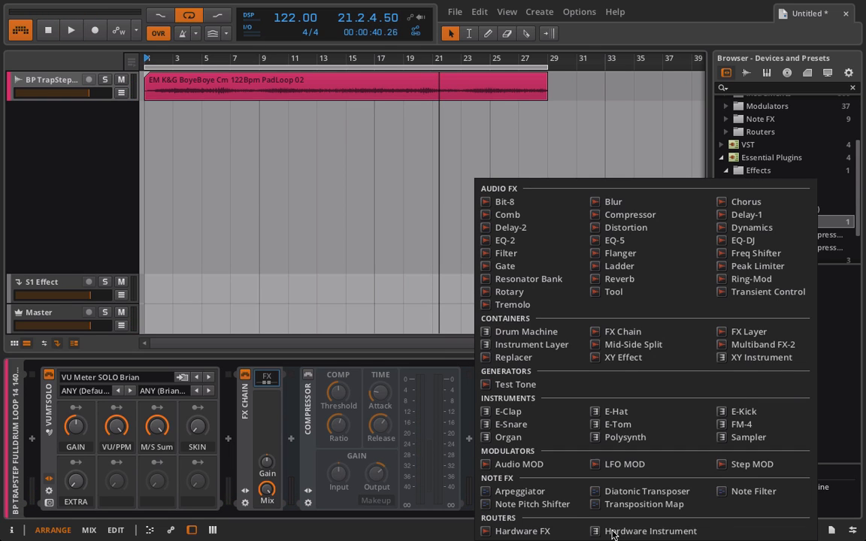
click(623, 464)
Move the Bit-8 into the LFO MOD's FX slot and show the slot's contents
click(526, 391)
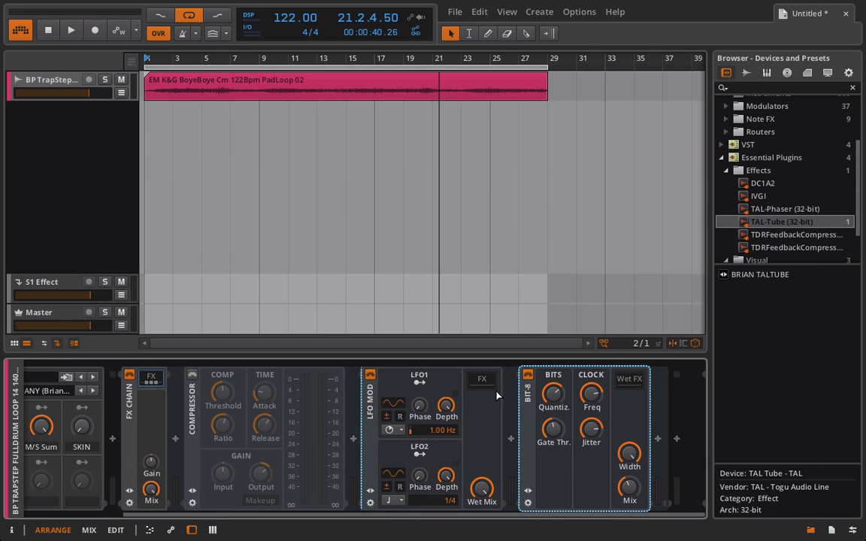
key(Delete)
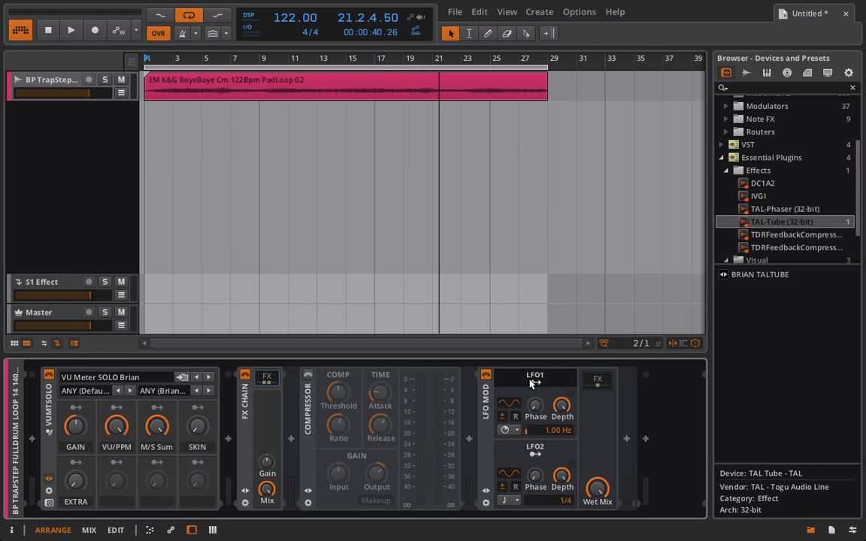
key(ctrl+z)
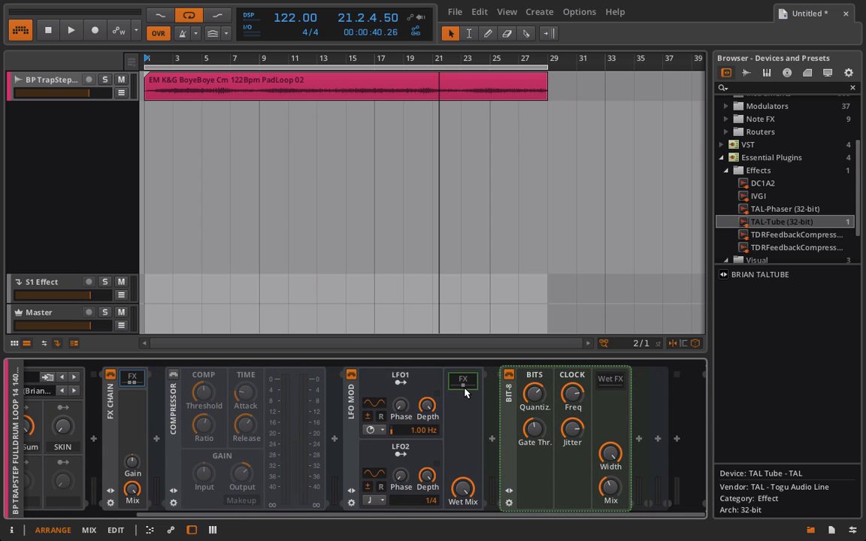
Map LFO1 to the Bit-8's clock frequency and slow LFO1's rate to 0.11 Hz
click(401, 383)
drag(572, 400, 572, 387)
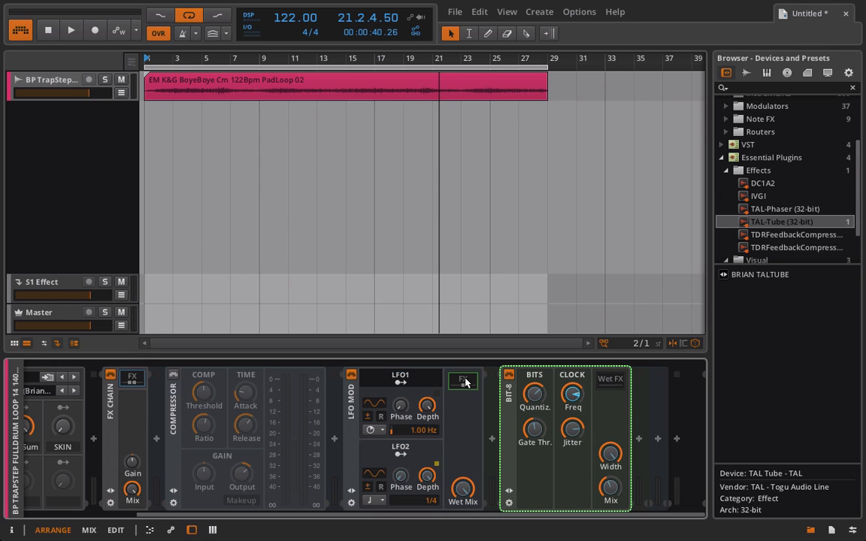
drag(415, 422, 415, 481)
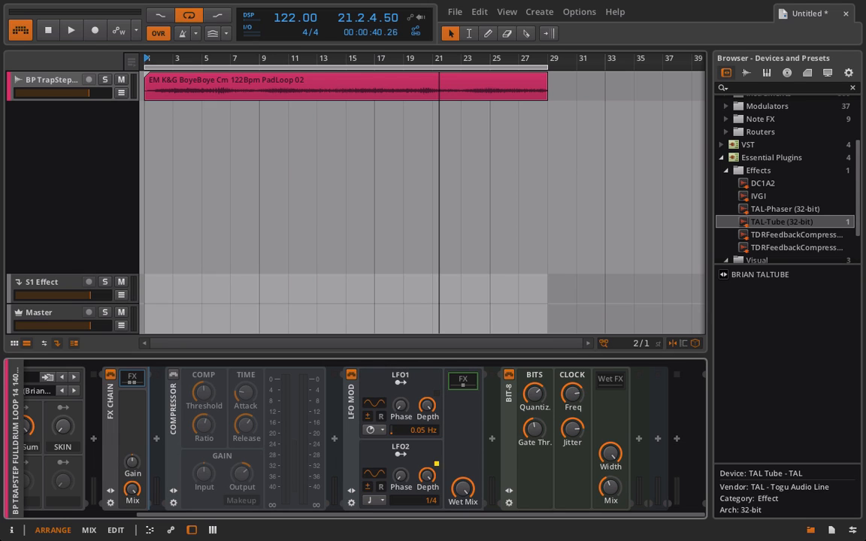
drag(419, 427, 419, 416)
Map LFO2 to the Bit-8's jitter and switch LFO2's time base to seconds with a 0.15 Hz rate
click(412, 455)
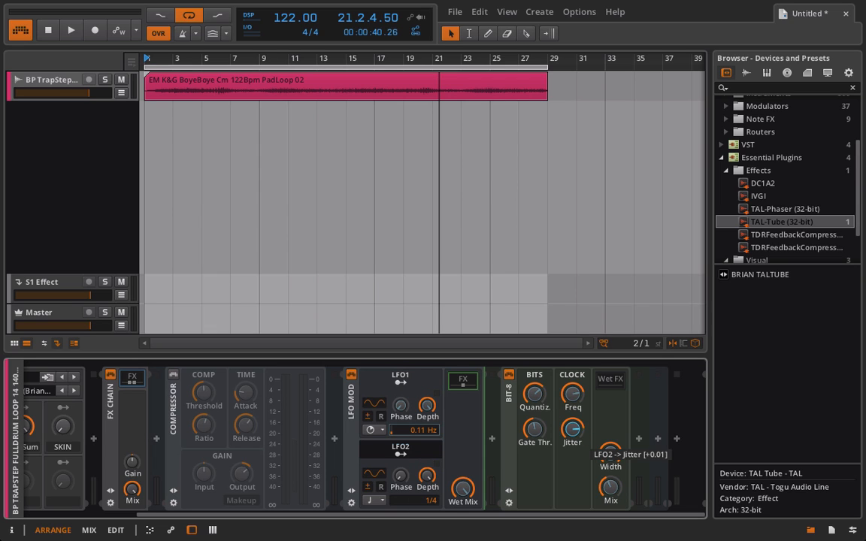
click(405, 454)
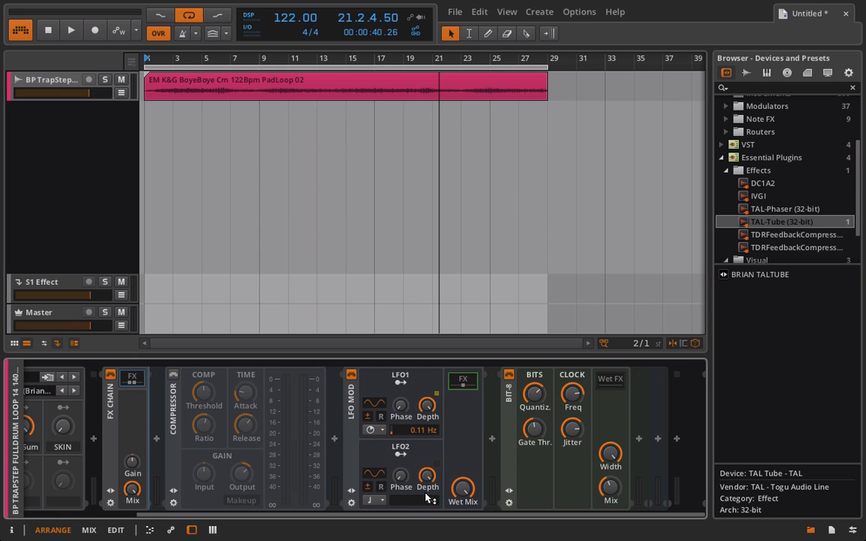
click(372, 500)
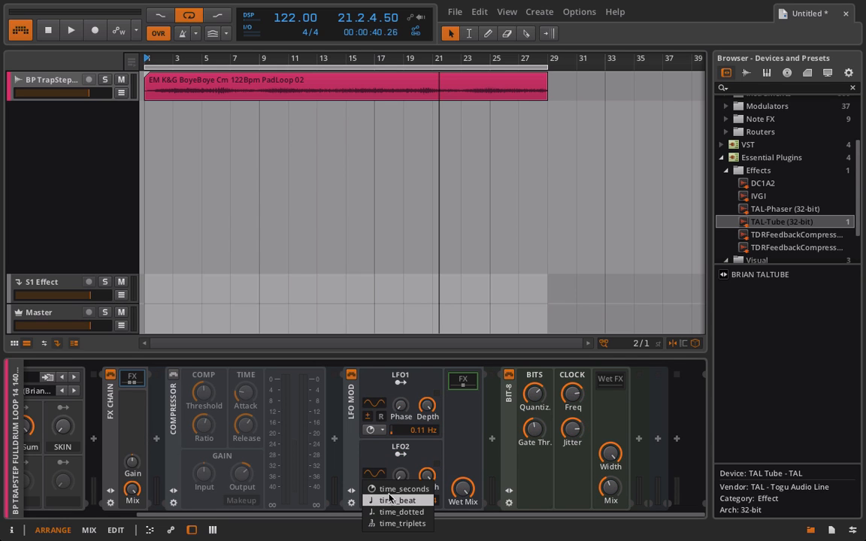
click(389, 490)
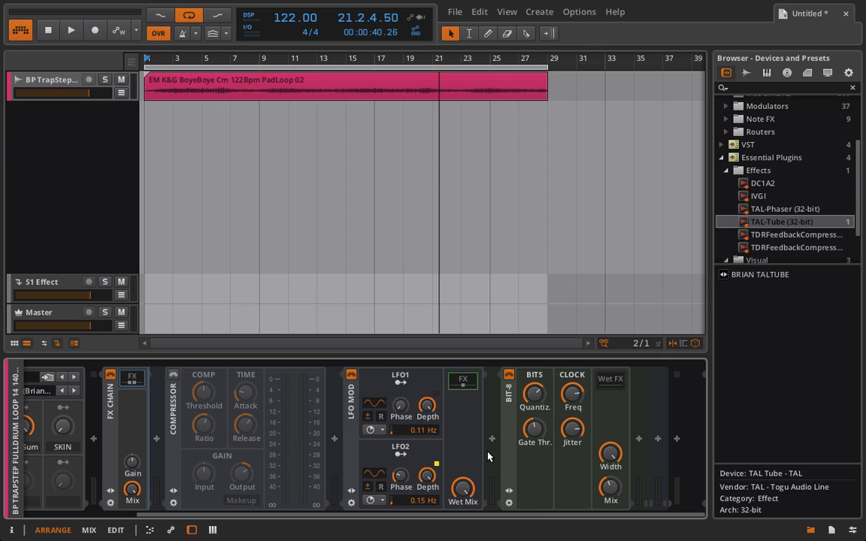
Play the loop and increase LFO2's modulation amount on the Bit-8's jitter to about +0.11
key(space)
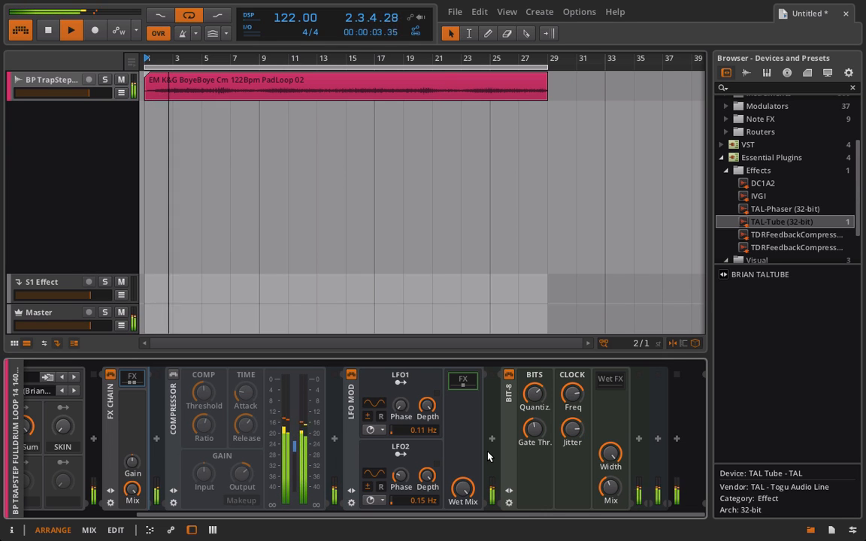
drag(572, 430, 571, 422)
click(424, 453)
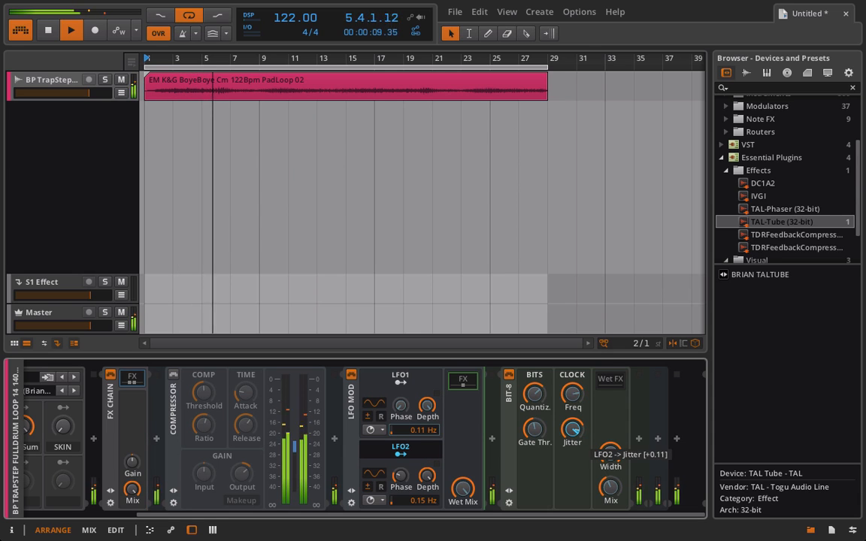
click(412, 454)
click(428, 475)
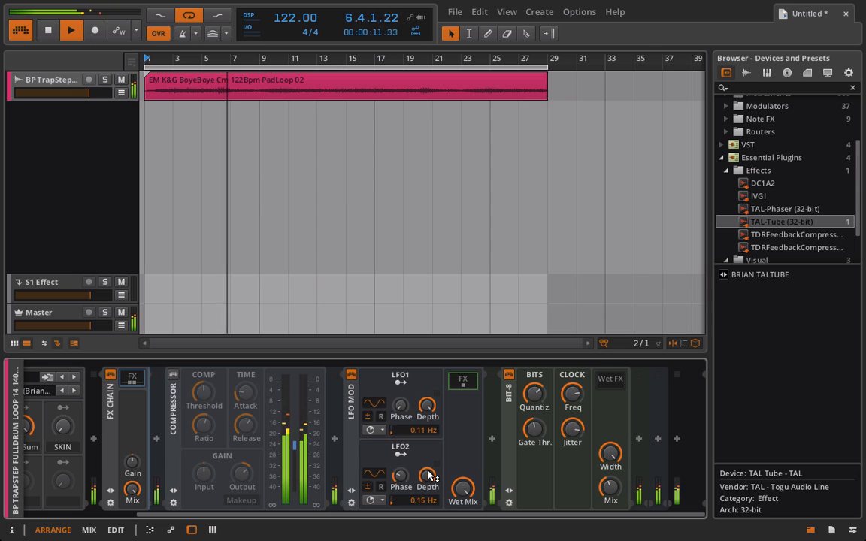
Fine-tune the Bit-8's clock frequency during playback and set its mix to about 90 %
mouse_move(572, 393)
mouse_down()
mouse_move(572, 386)
mouse_move(569, 399)
mouse_up()
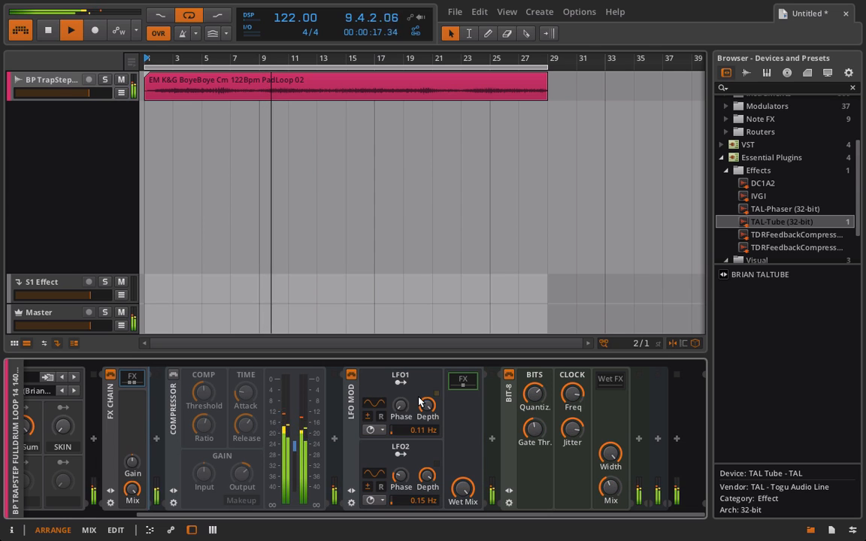
drag(572, 393, 572, 371)
drag(611, 487, 611, 458)
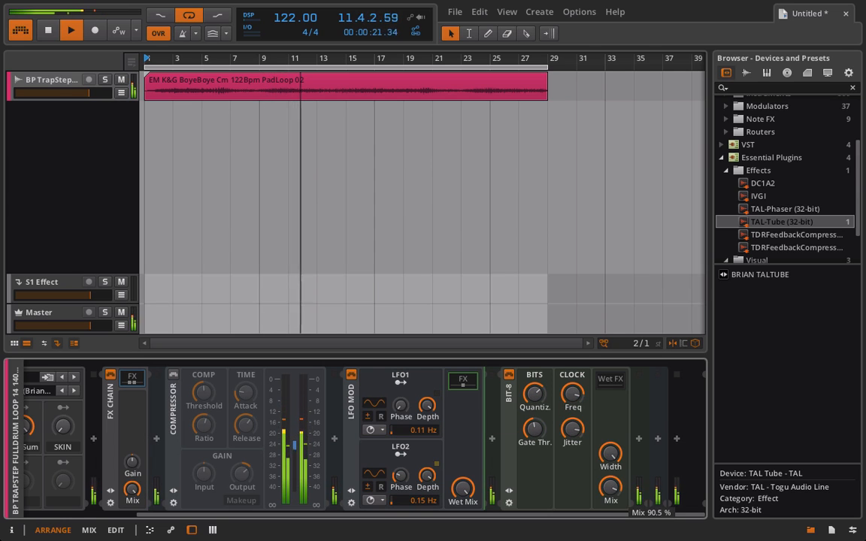
key(space)
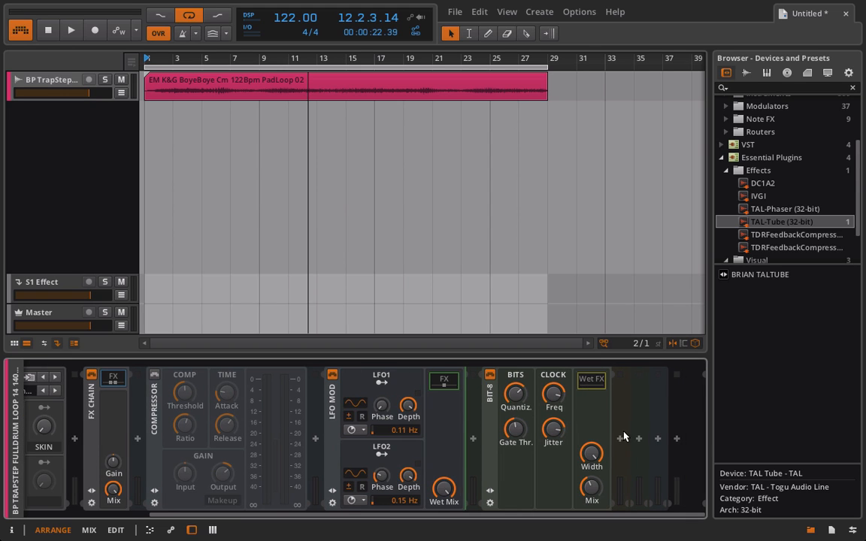
Insert an EQ-5 into the Bit-8's Wet FX slot and play the loop from the start
click(634, 440)
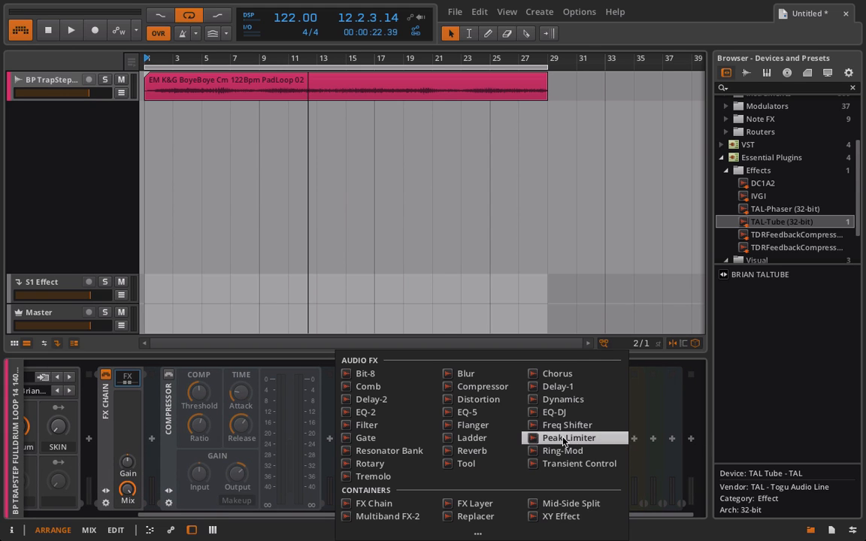
click(467, 412)
key(space)
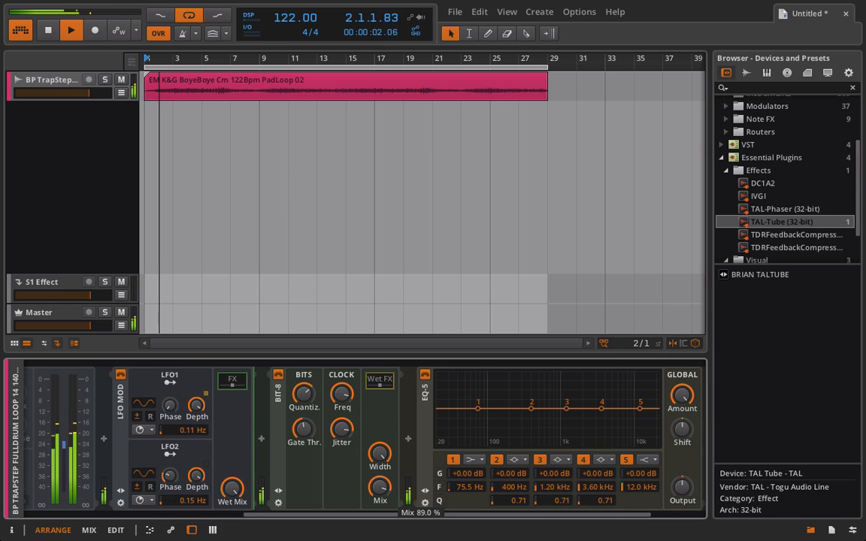
Change EQ-5 band 1 to highpass24 with its frequency at 238 Hz and Q at 0.45
click(474, 459)
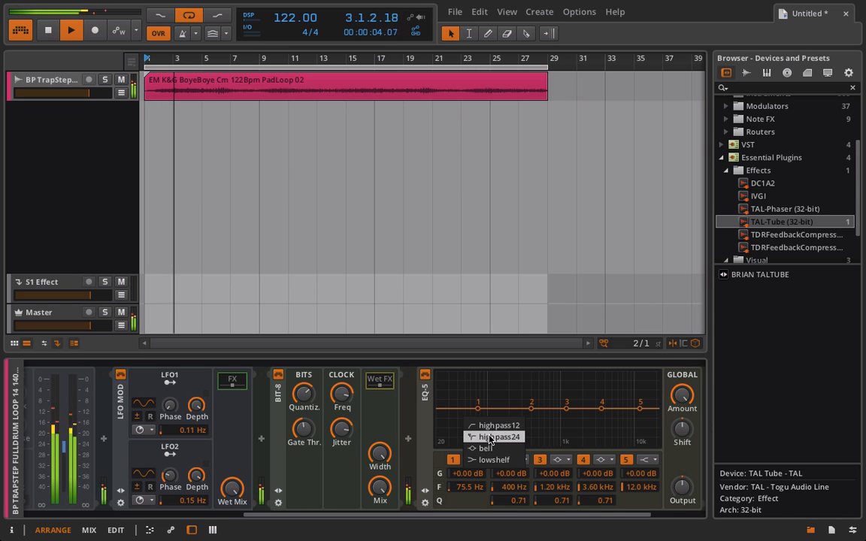
click(490, 437)
drag(469, 501, 468, 511)
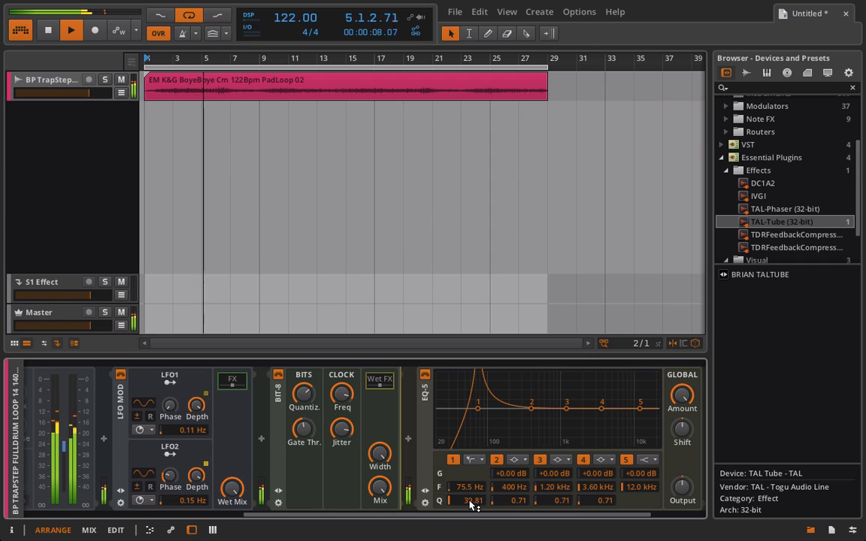
drag(472, 506, 466, 459)
Boost EQ-5 band 5 to +4.20 dB at 10.3 kHz and cut band 4 to -15.4 dB at 1.89 kHz
mouse_move(640, 409)
mouse_down()
mouse_move(613, 403)
mouse_move(636, 405)
mouse_up()
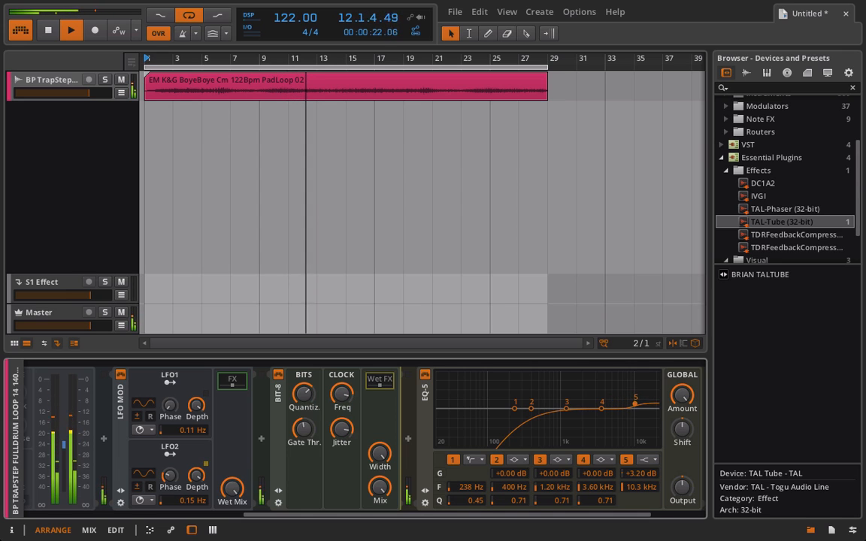
click(605, 459)
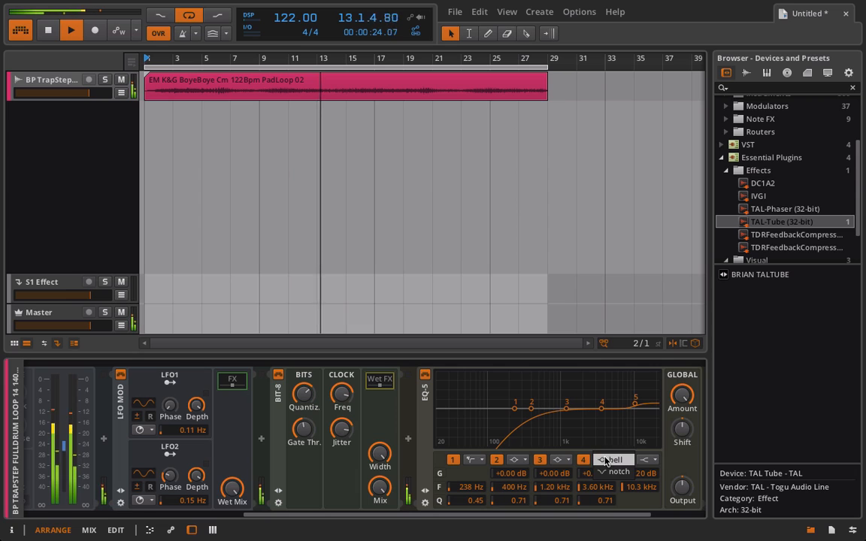
click(606, 460)
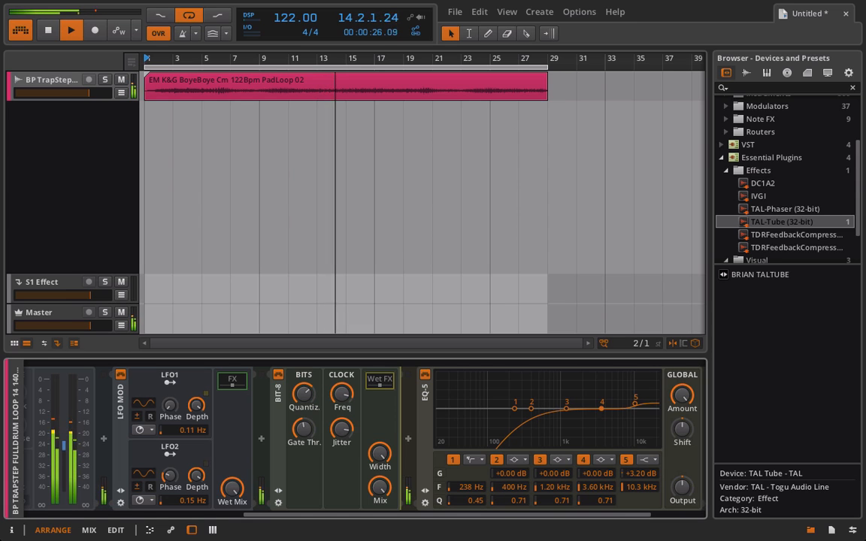
drag(602, 409, 636, 405)
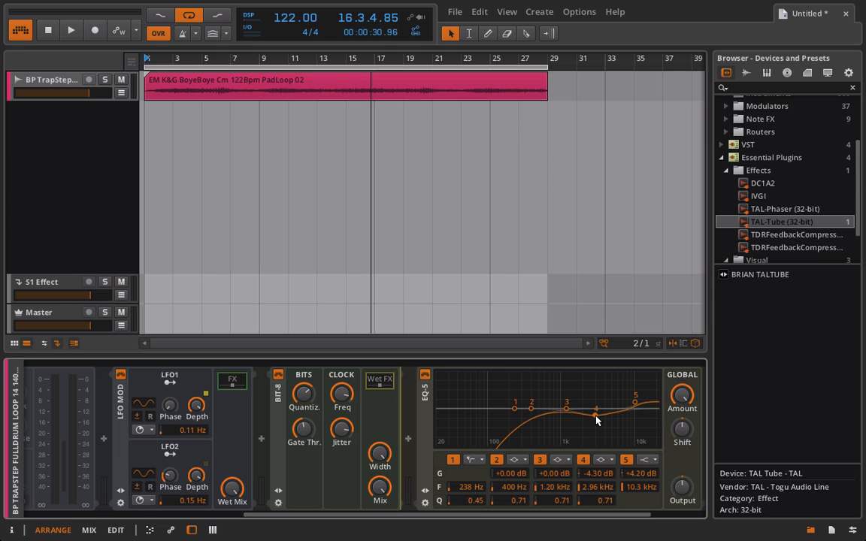
key(space)
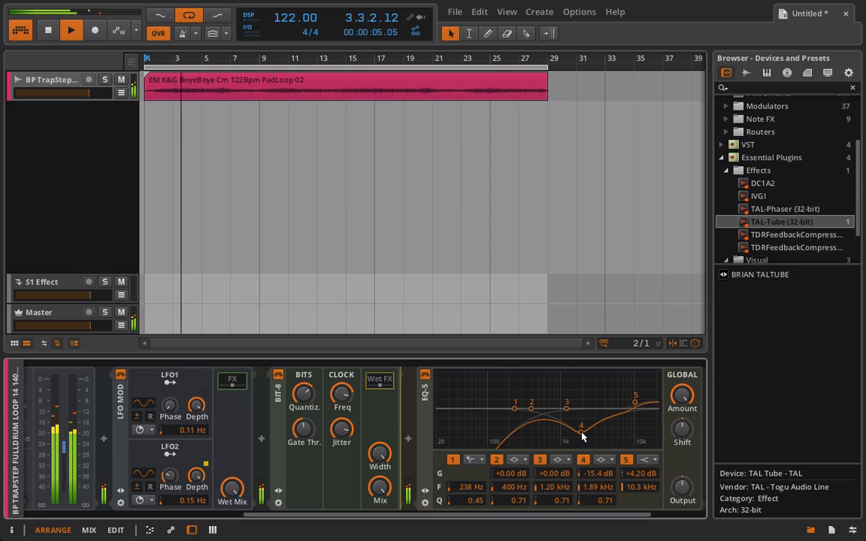
Boost EQ-5 band 3 to +10.00 dB at 259 Hz and lower the band 1 high-pass frequency to 167 Hz
drag(567, 408, 517, 393)
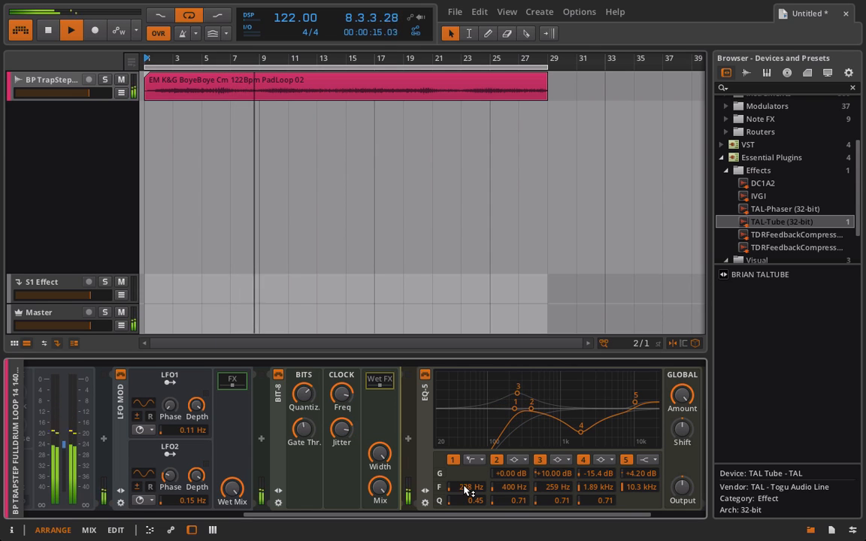
mouse_move(465, 487)
mouse_down()
mouse_move(465, 497)
mouse_move(465, 489)
mouse_up()
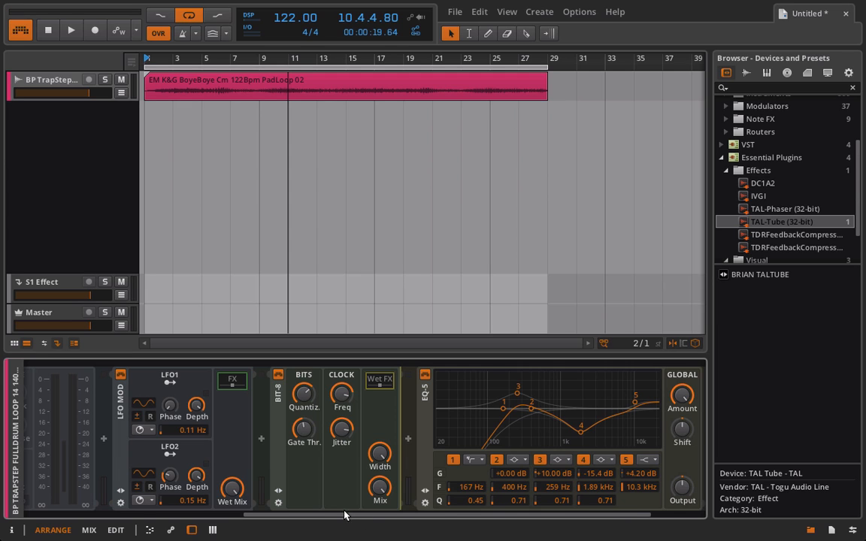
Lower the LFO MOD's wet mix to 8.50 % while listening to the loop, and hide its FX slot's contents
scroll(353, 490, up, 5)
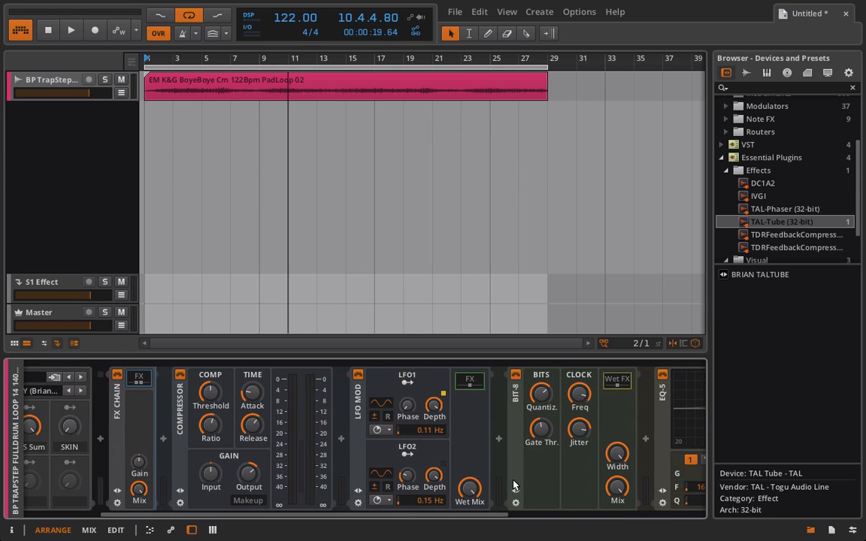
scroll(481, 472, down, 1)
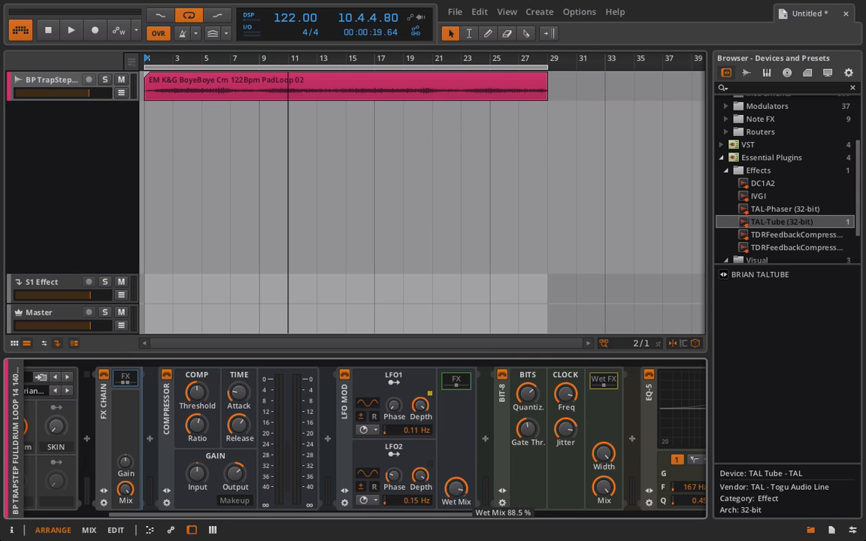
key(space)
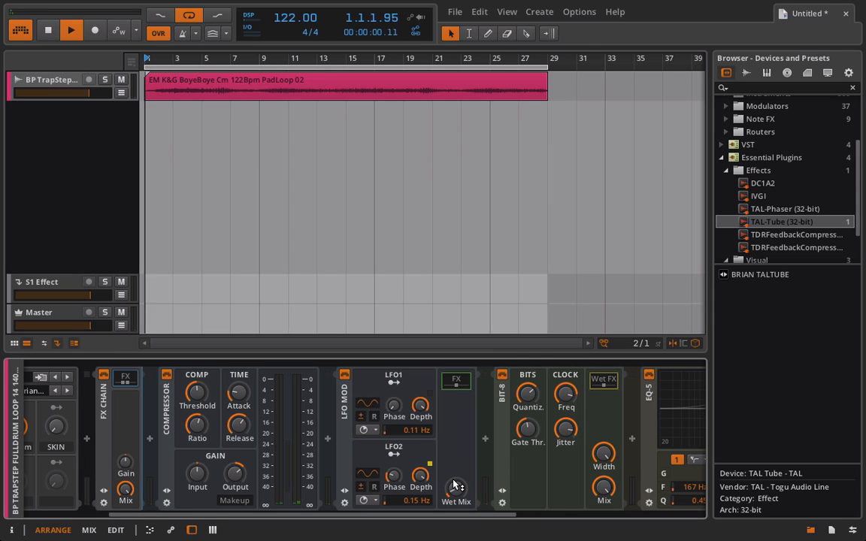
drag(452, 487, 452, 480)
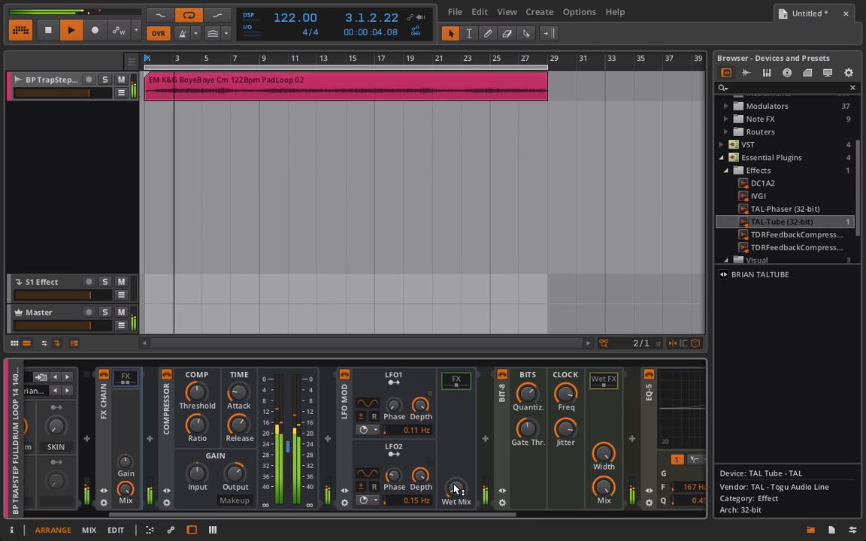
scroll(179, 388, up, 5)
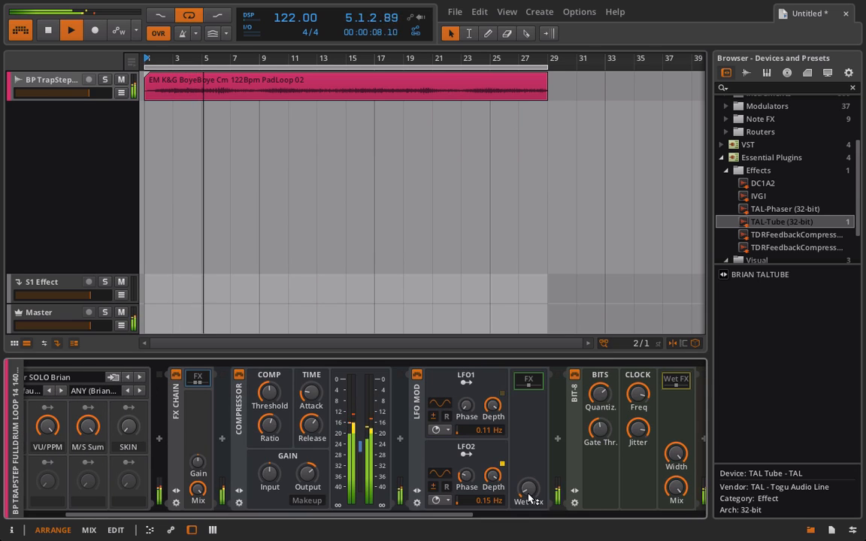
drag(528, 489, 529, 496)
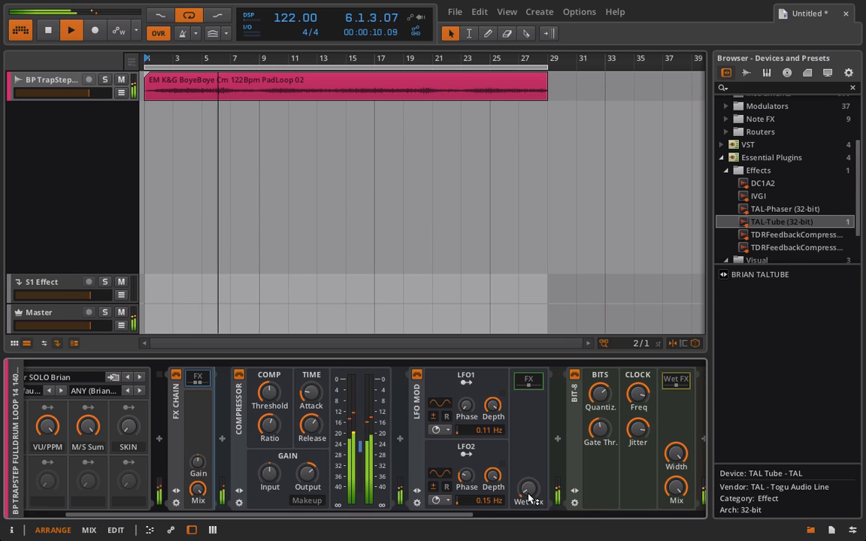
scroll(529, 497, down, 10)
scroll(529, 498, down, 4)
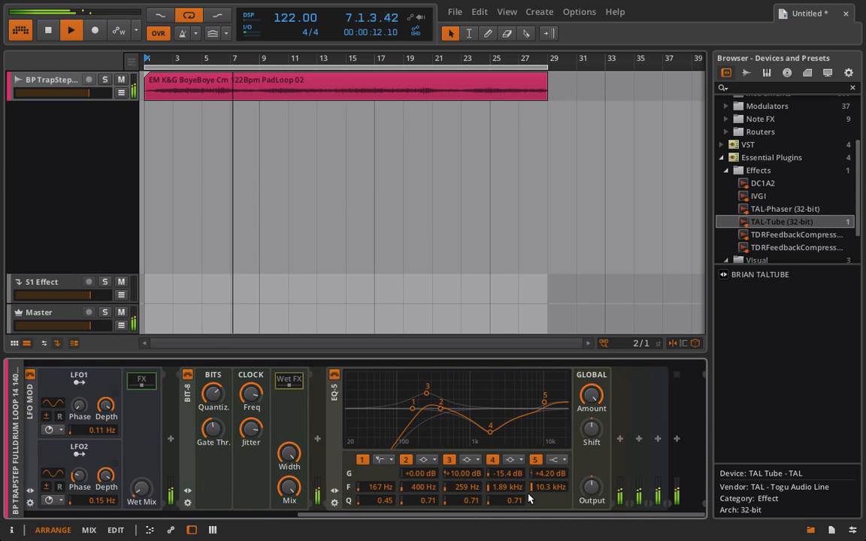
scroll(530, 498, up, 6)
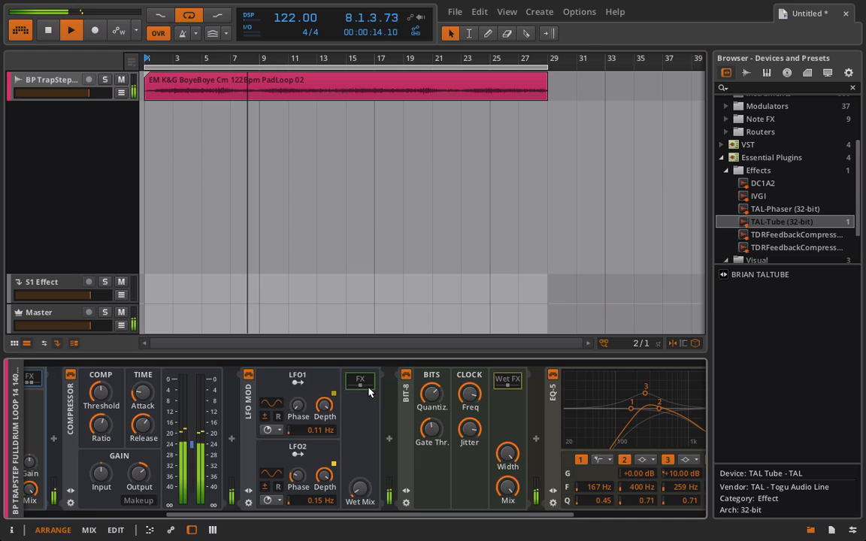
scroll(529, 498, up, 5)
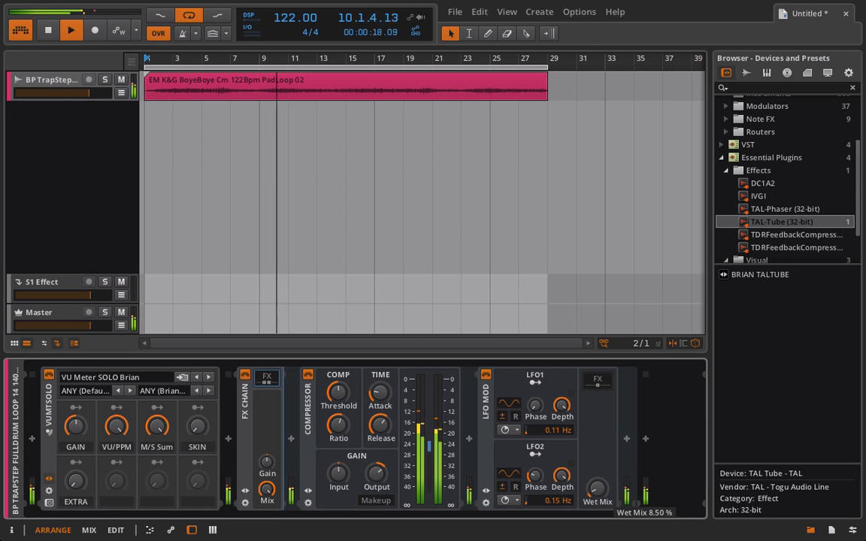
key(space)
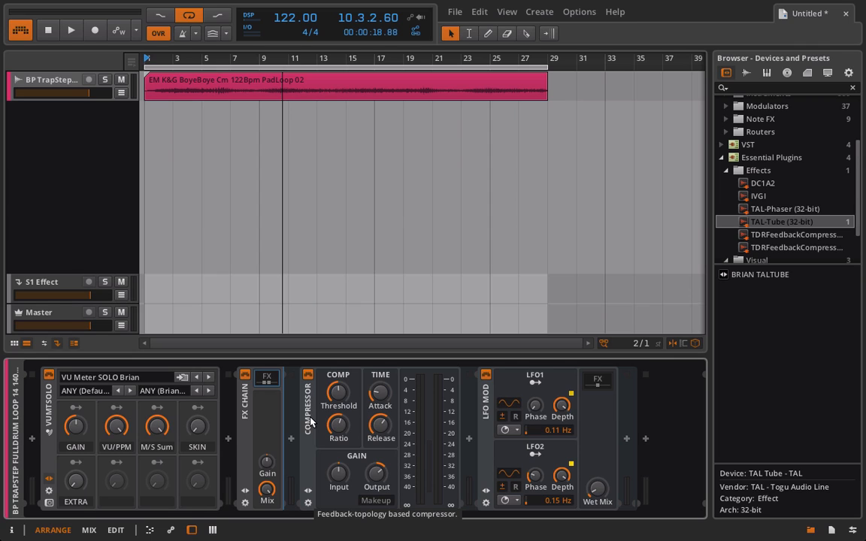
Delete the whole FX Chain from the audio loop track
click(249, 401)
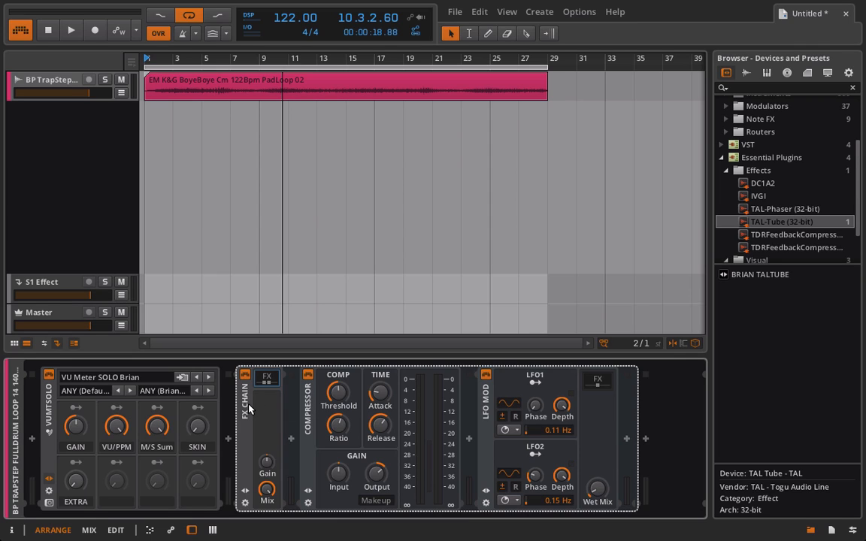
key(Delete)
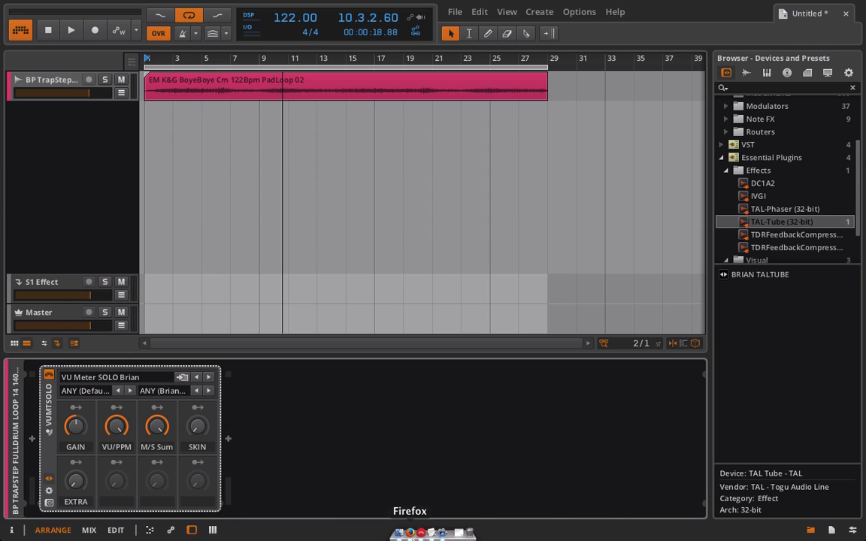
Switch to Firefox and look over the Klanghelm DC1A page's description and download options
click(410, 535)
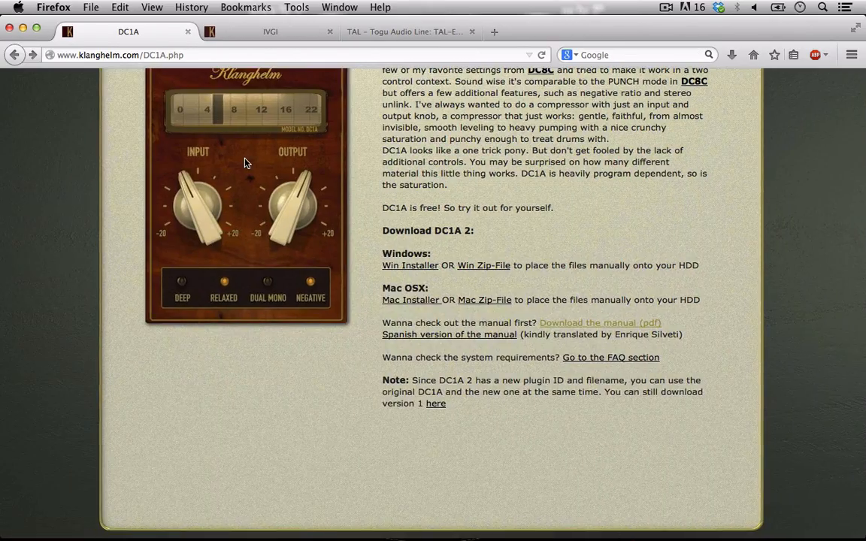
scroll(245, 163, up, 5)
scroll(245, 163, down, 1)
scroll(245, 163, down, 1)
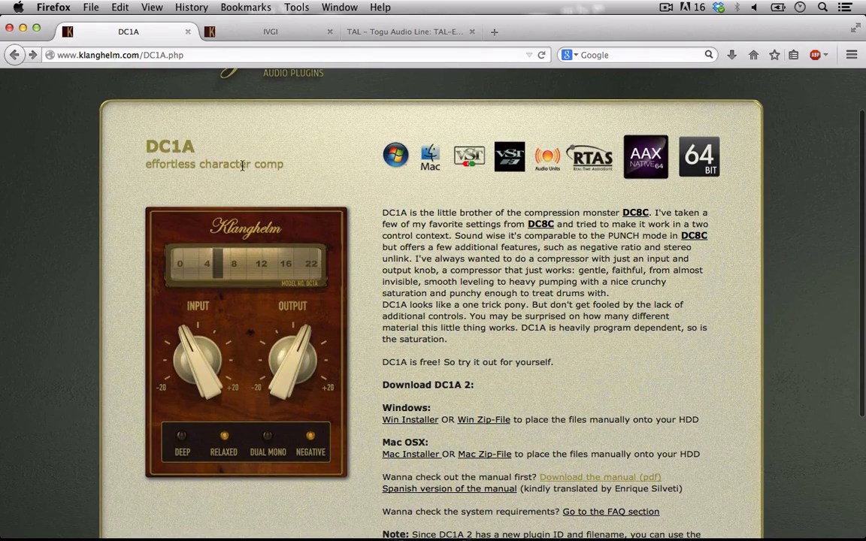
scroll(193, 182, down, 4)
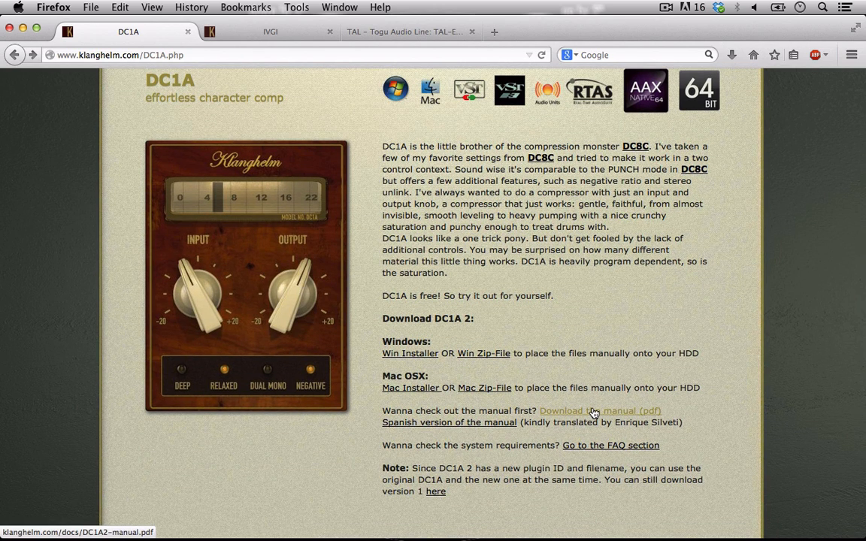
Open the DC1A manual PDF, examine the explanations of the compressor's controls and return to the product page
click(594, 413)
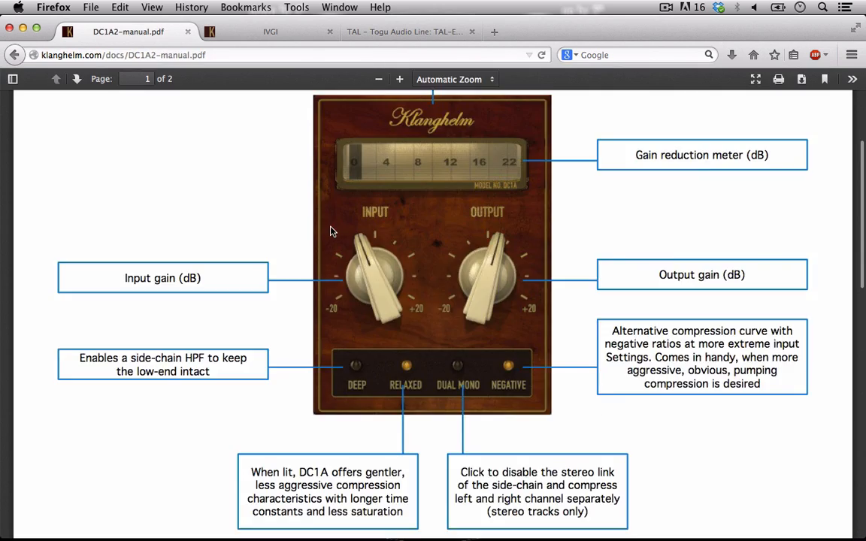
scroll(331, 232, up, 10)
scroll(331, 232, down, 1)
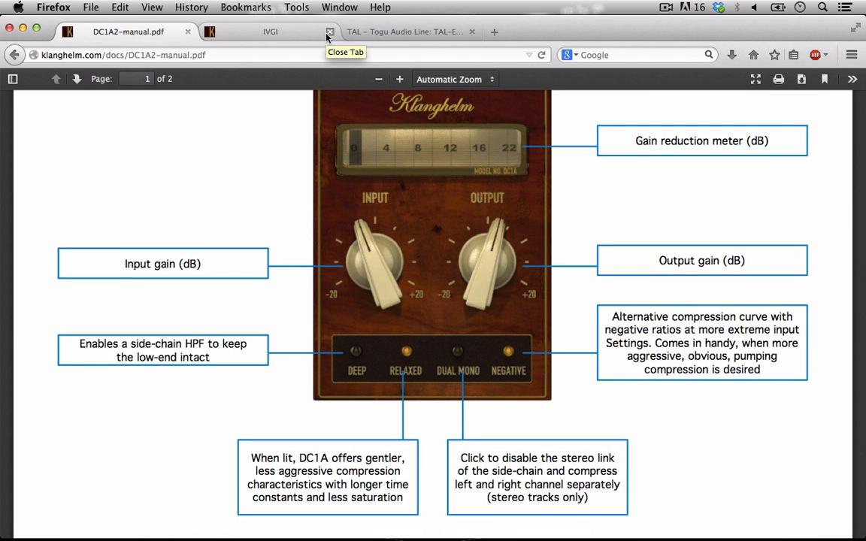
click(14, 55)
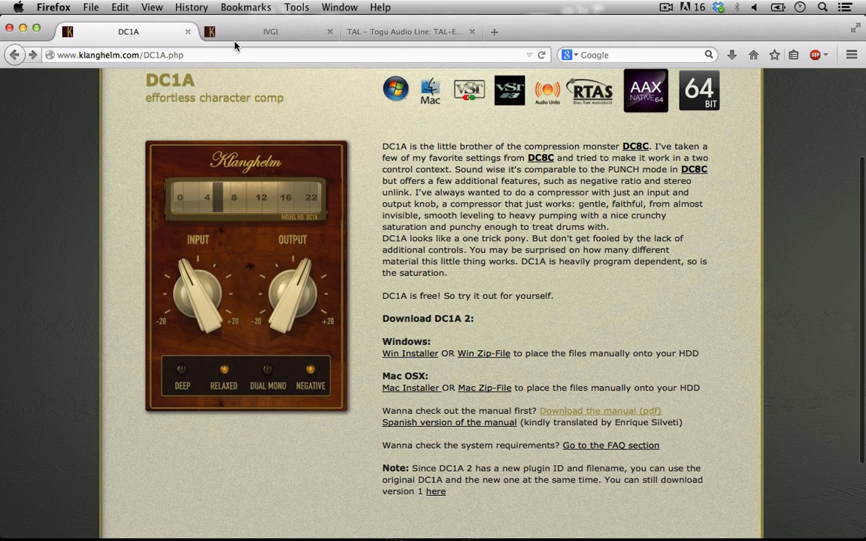
Switch to the IVGI saturation and distortion page and read through its description down to the downloads
click(235, 36)
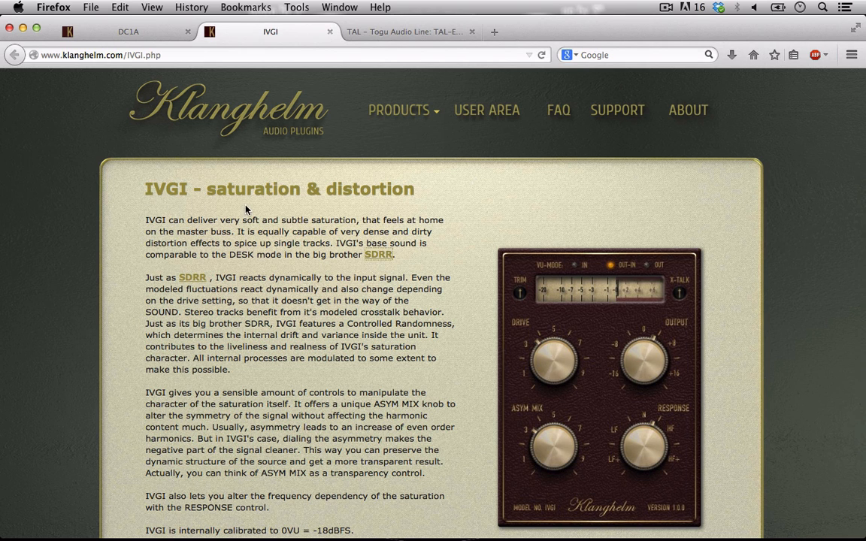
scroll(309, 217, down, 2)
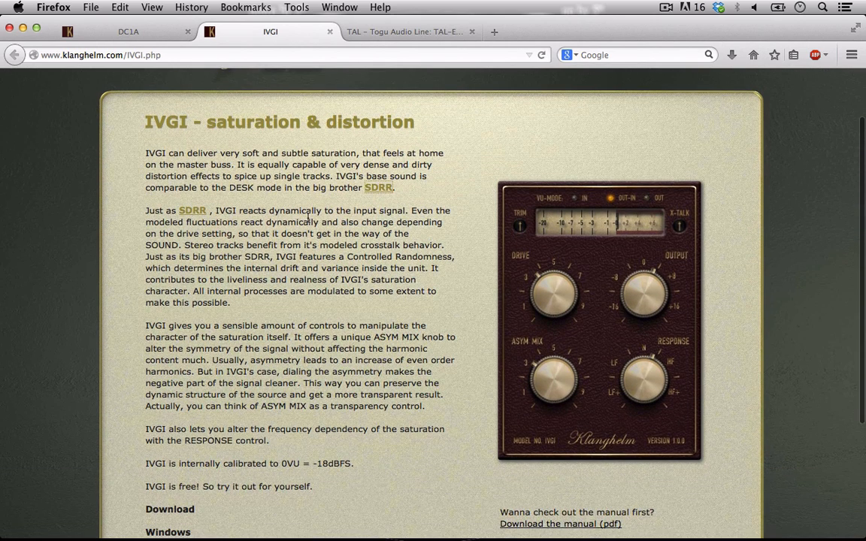
scroll(309, 218, down, 2)
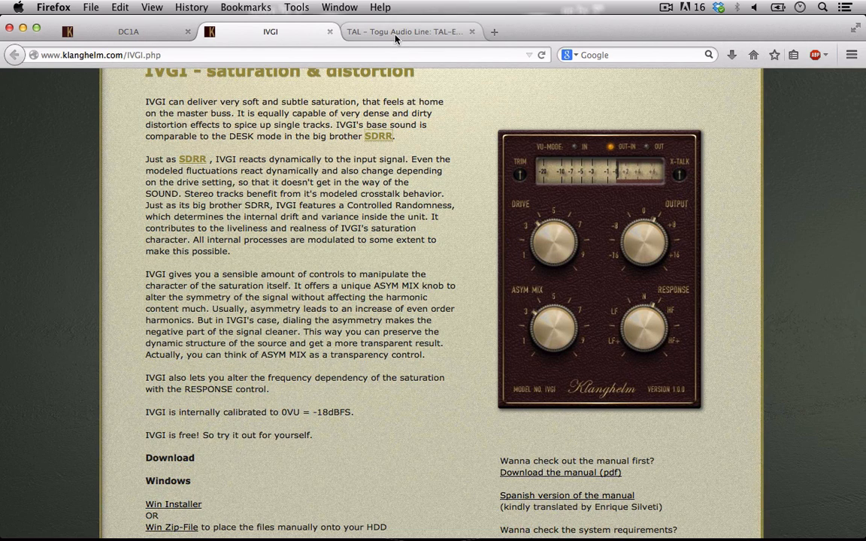
Look over the TAL-Tube plugin page and return to the Klanghelm DC1A product page
click(355, 30)
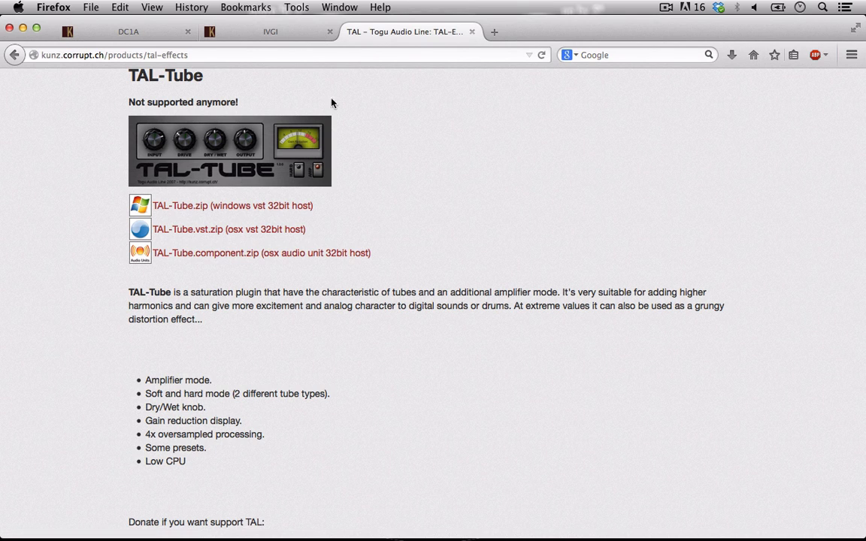
click(96, 33)
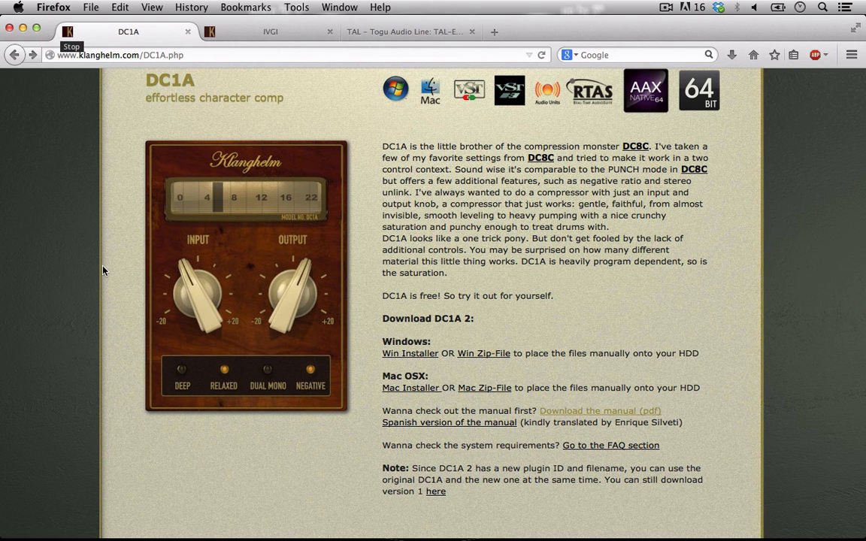
scroll(104, 271, down, 2)
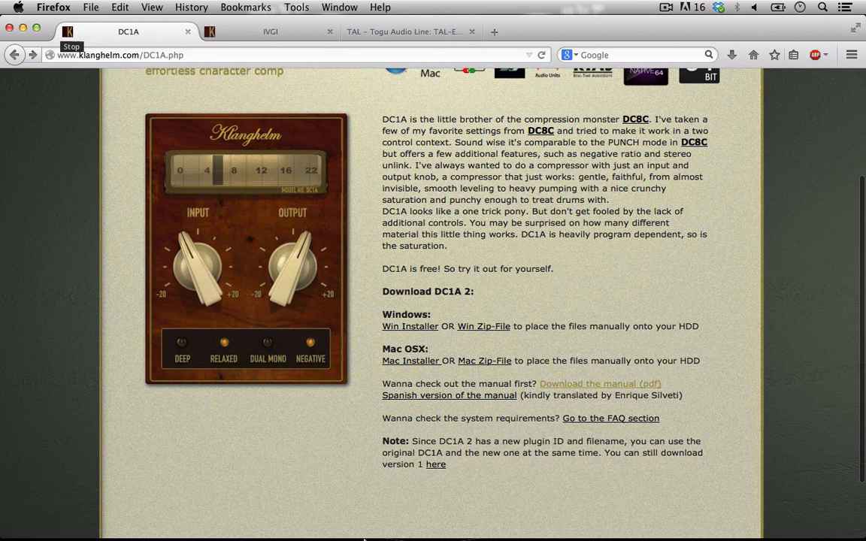
Switch to Bitwig Studio and insert the DC1A2 compressor after the VU meter on the loop track
mouse_move(364, 539)
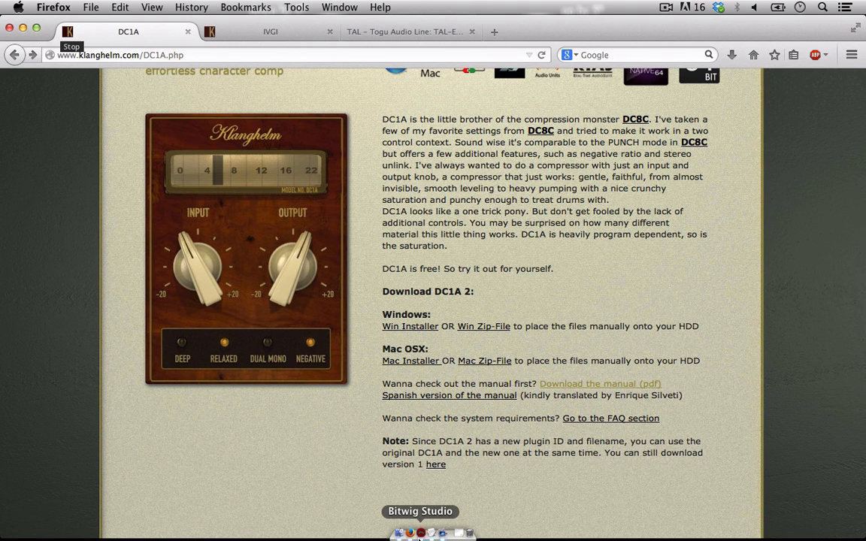
click(420, 534)
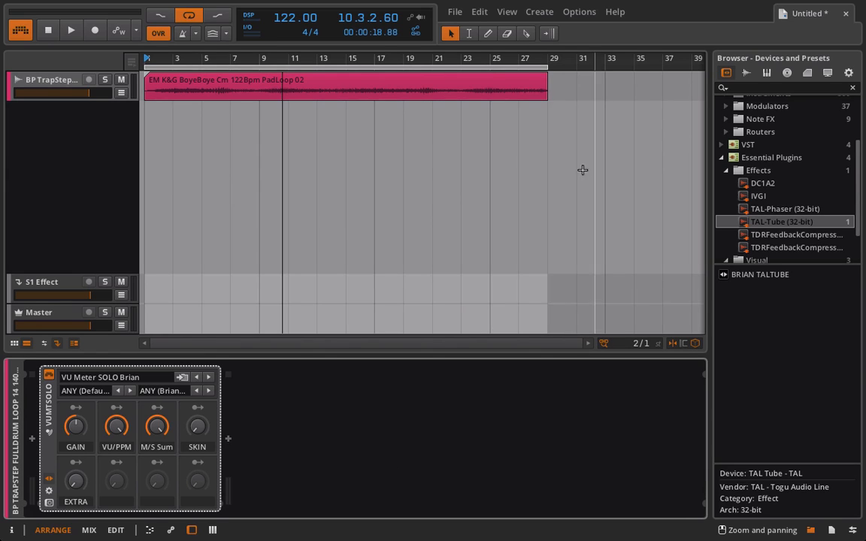
drag(773, 184, 491, 406)
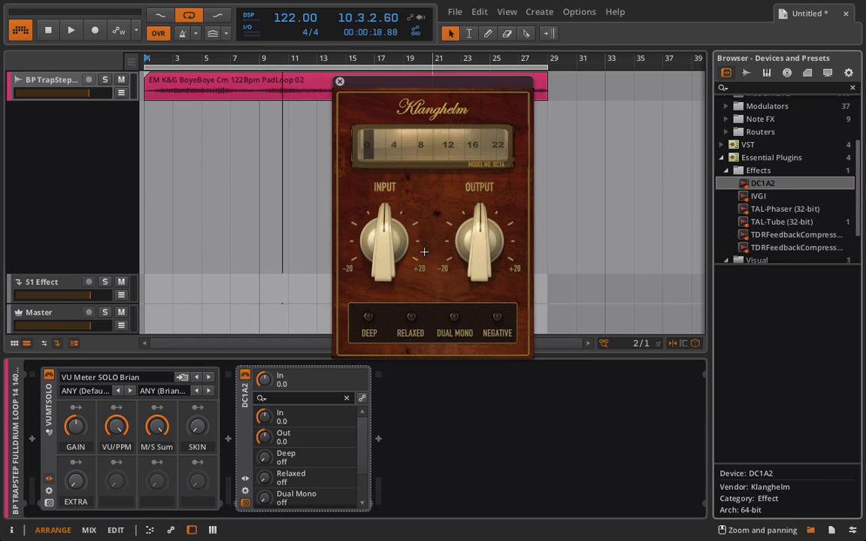
Place a copy of the VU meter after DC1A2 and arrange both meter windows on either side of the compressor window
click(48, 502)
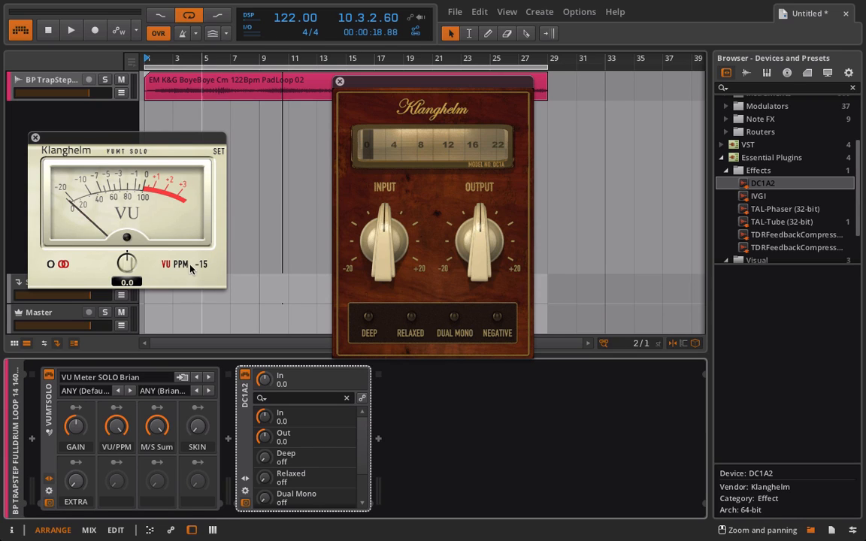
drag(48, 398, 418, 453)
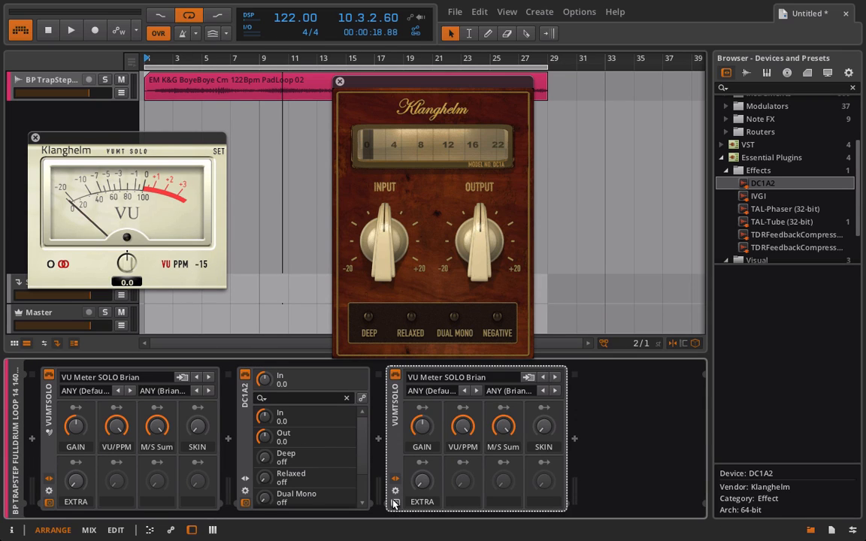
drag(367, 82, 261, 83)
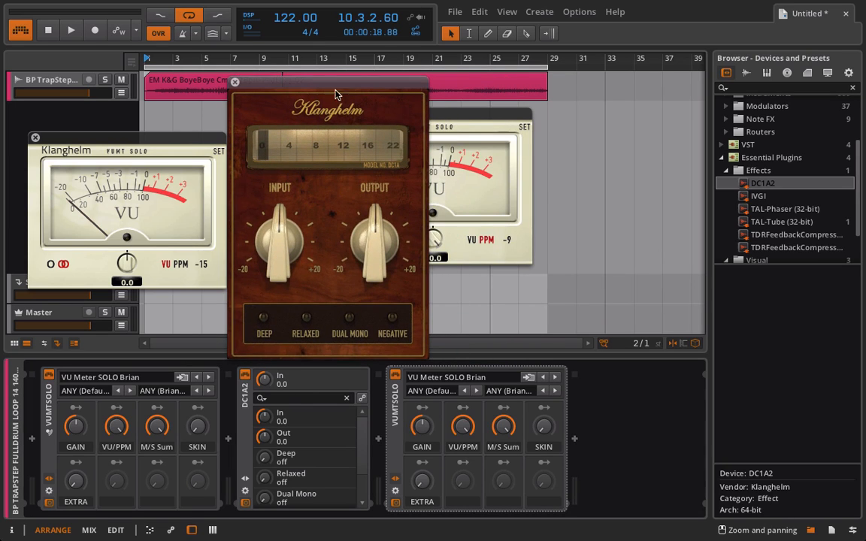
drag(466, 118, 564, 116)
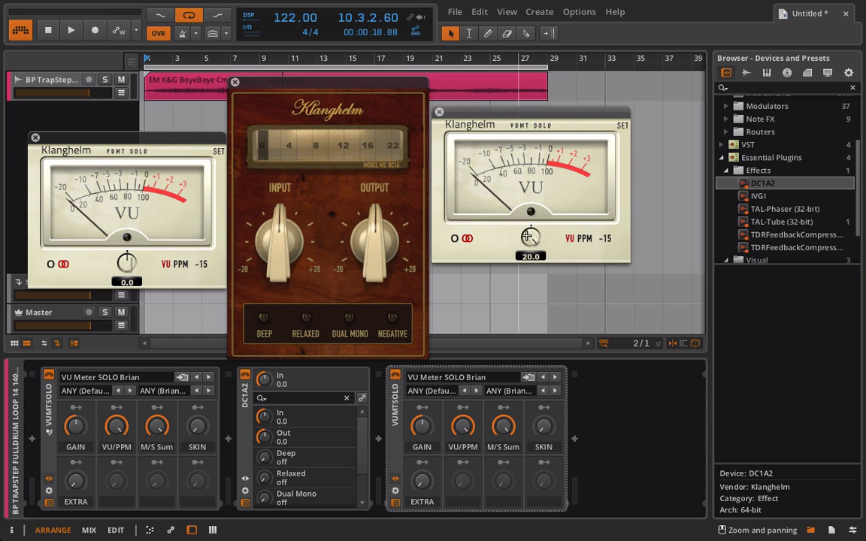
drag(525, 320, 521, 316)
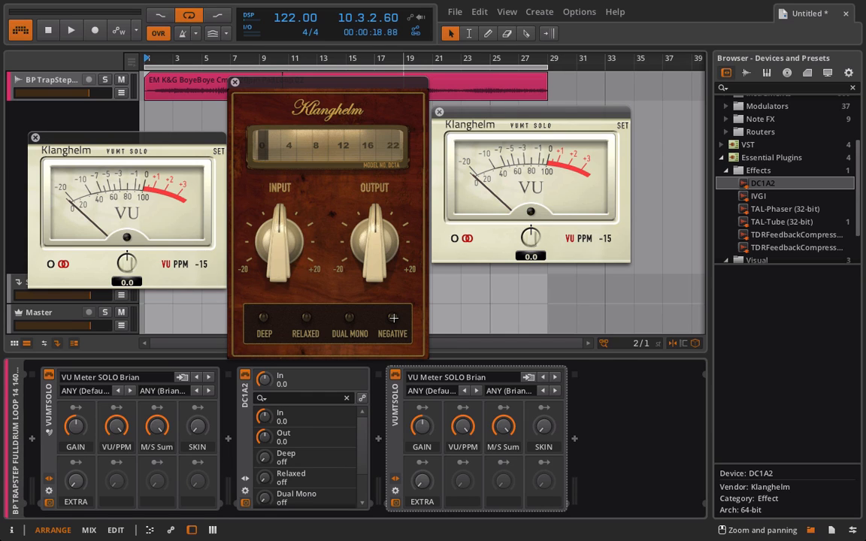
Play the loop and set DC1A2's input to -9.1 and its output to 6.7
key(space)
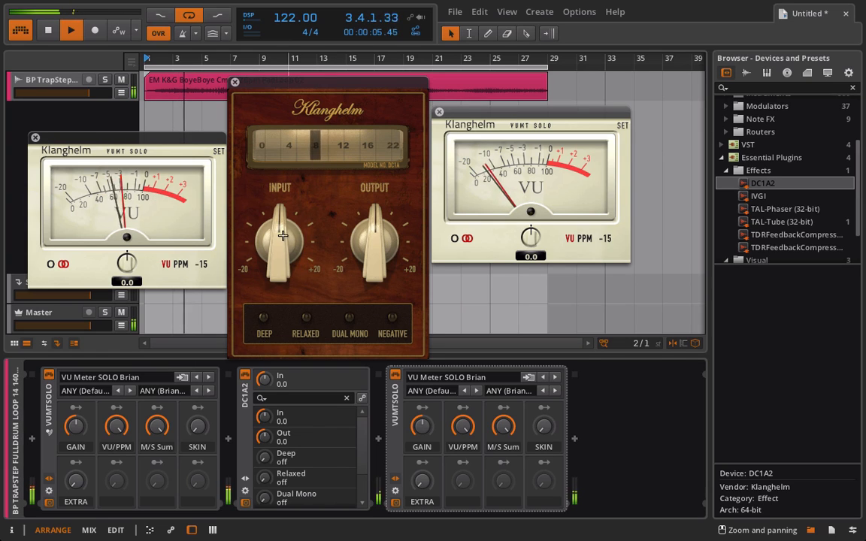
drag(282, 239, 261, 328)
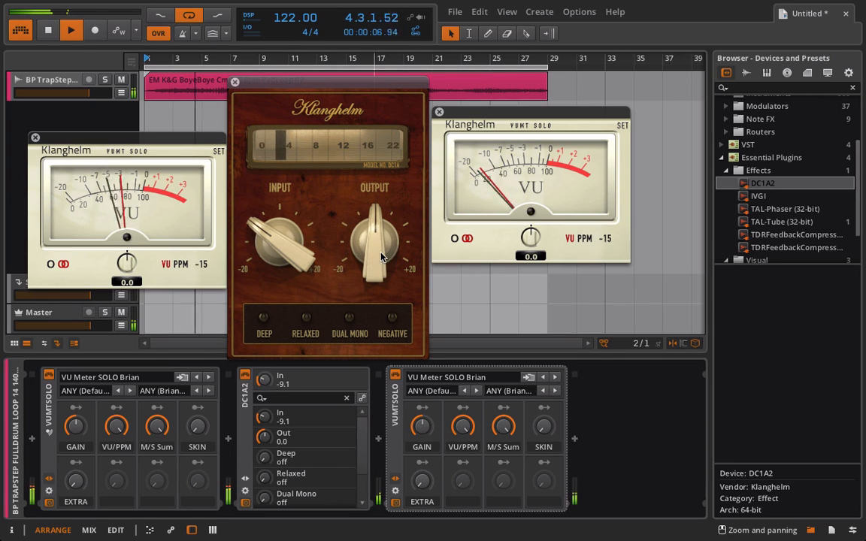
drag(373, 239, 378, 191)
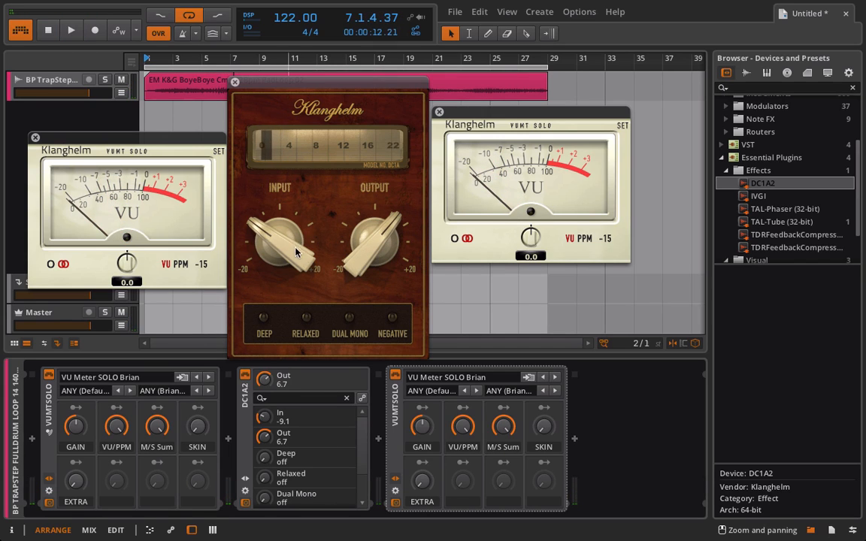
Drive DC1A2 harder with the input at 4.9 and the output at 3.9 while the loop plays
drag(279, 239, 277, 106)
key(space)
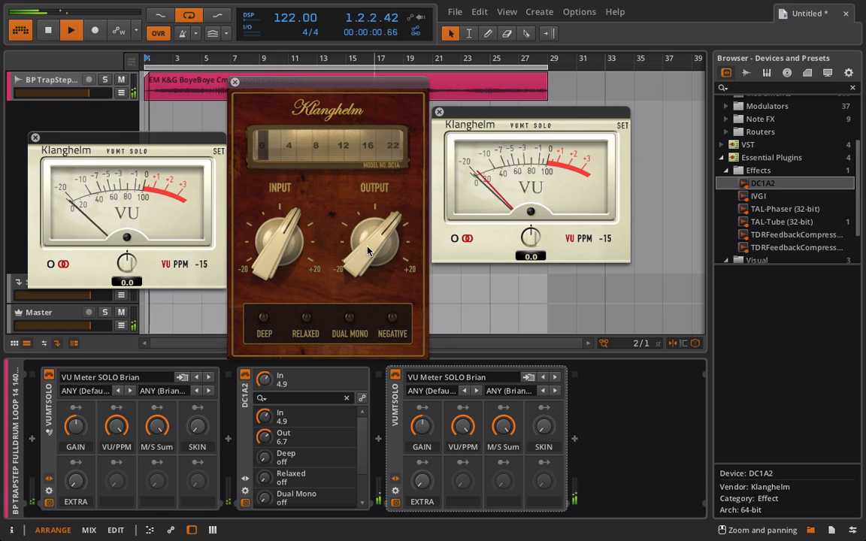
drag(368, 257, 361, 282)
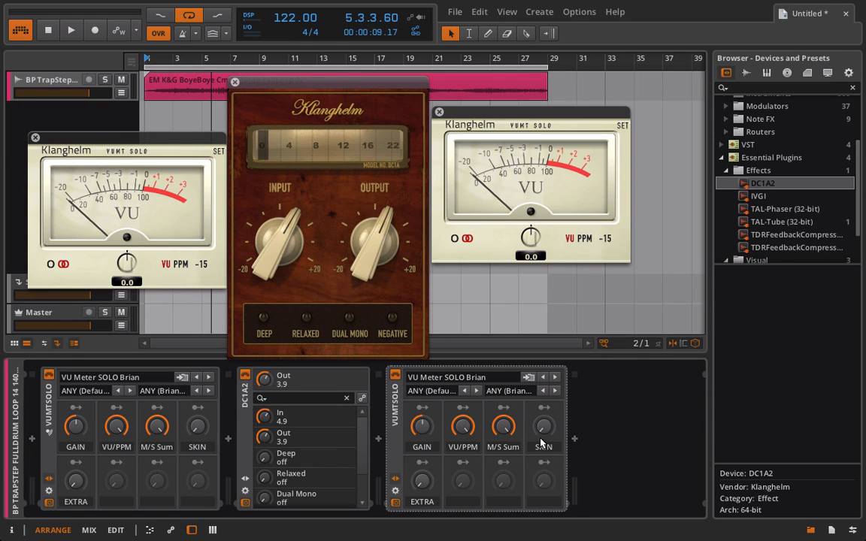
Change the second VU meter to the dark skin and raise DC1A2's output to 8.8 during playback
drag(548, 432, 548, 361)
key(space)
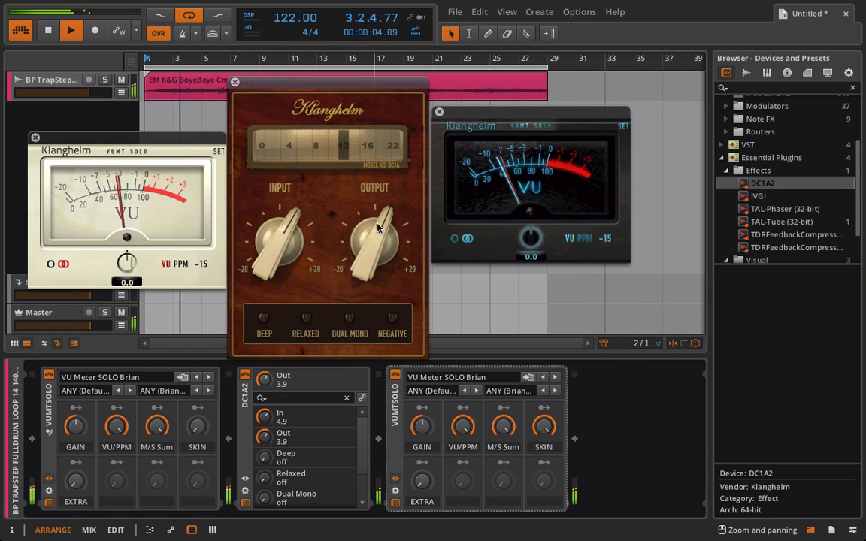
drag(374, 237, 376, 185)
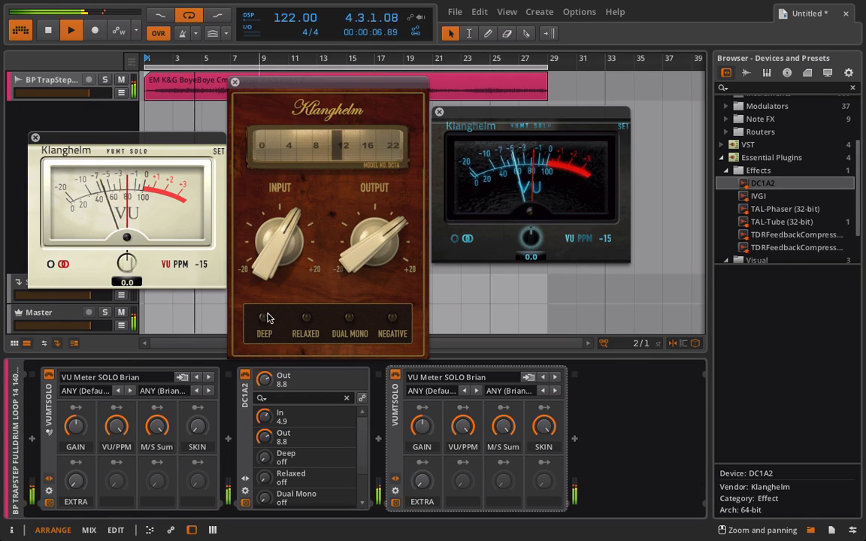
Audition DC1A2's Deep and Relaxed modes one after the other, lowering the output to 4.7 in between
click(263, 317)
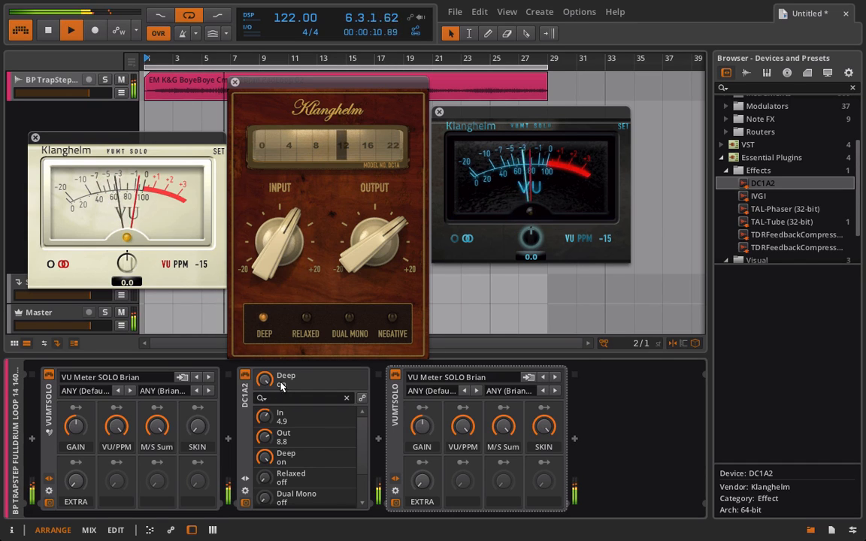
click(264, 317)
mouse_move(373, 239)
mouse_down()
mouse_move(373, 263)
mouse_move(367, 241)
mouse_up()
click(306, 317)
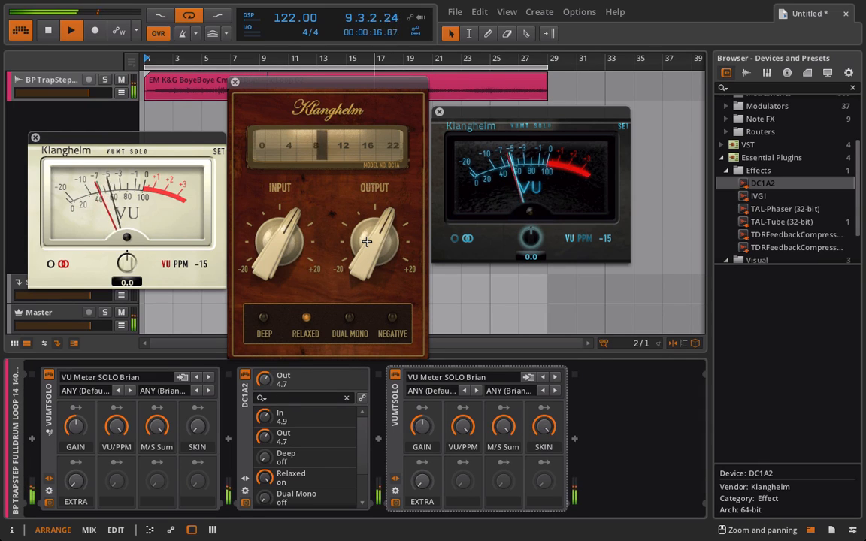
click(307, 316)
Audition DC1A2's Dual Mono mode with the output at 6.6 and switch the mode off again
click(350, 317)
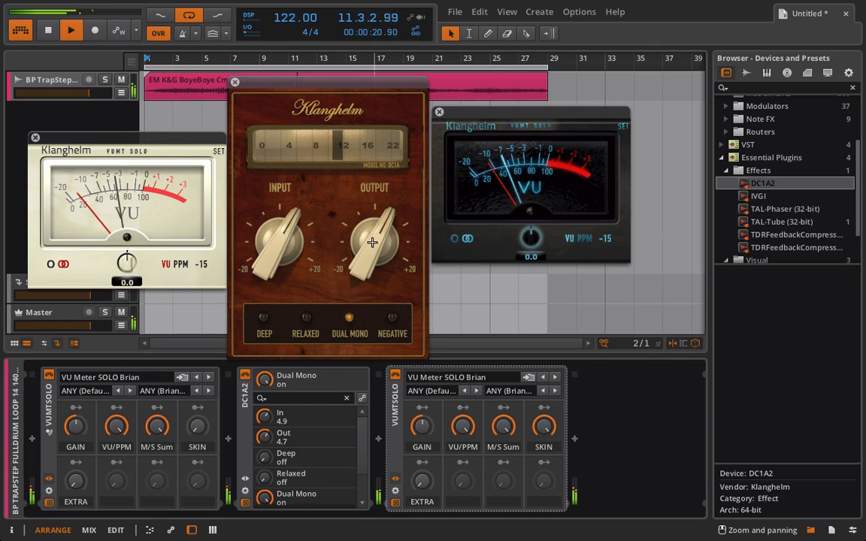
drag(375, 233, 376, 220)
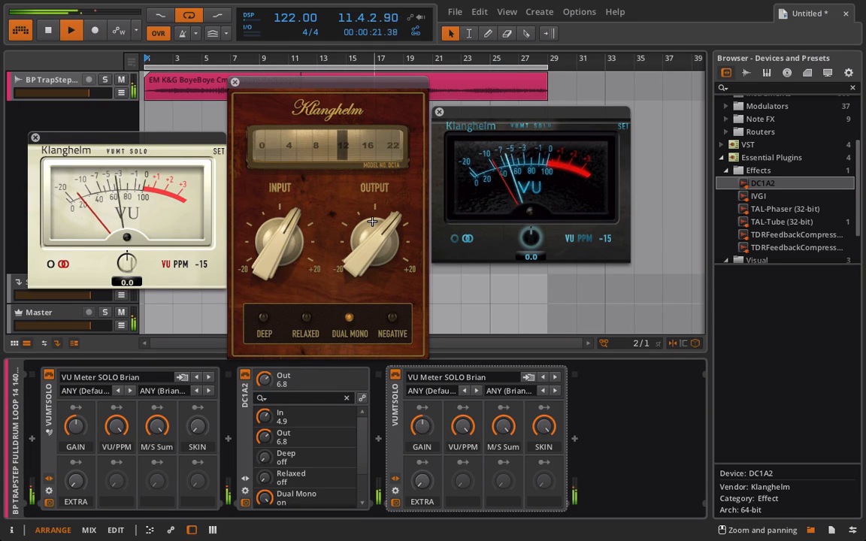
click(351, 317)
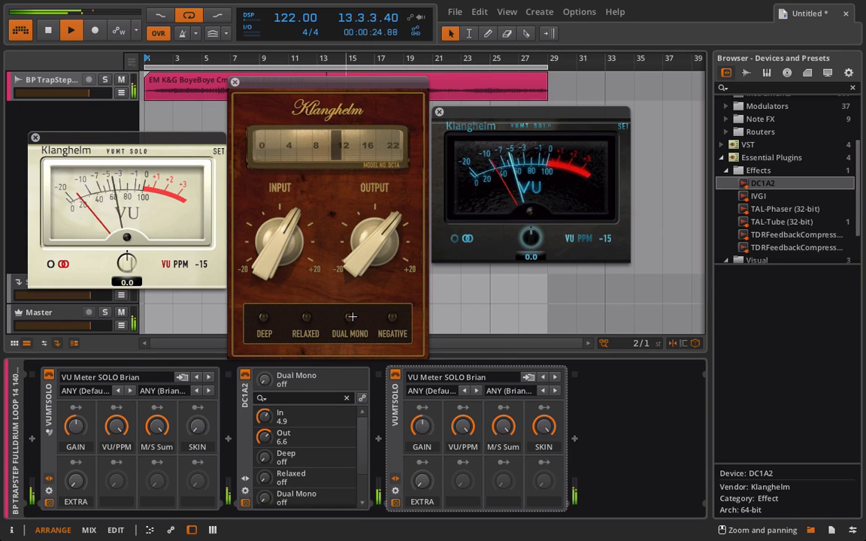
Turn on DC1A2's Negative mode and set the input to -1.1 and the output to 15.6 while listening
click(392, 318)
drag(364, 258, 364, 323)
drag(280, 248, 277, 334)
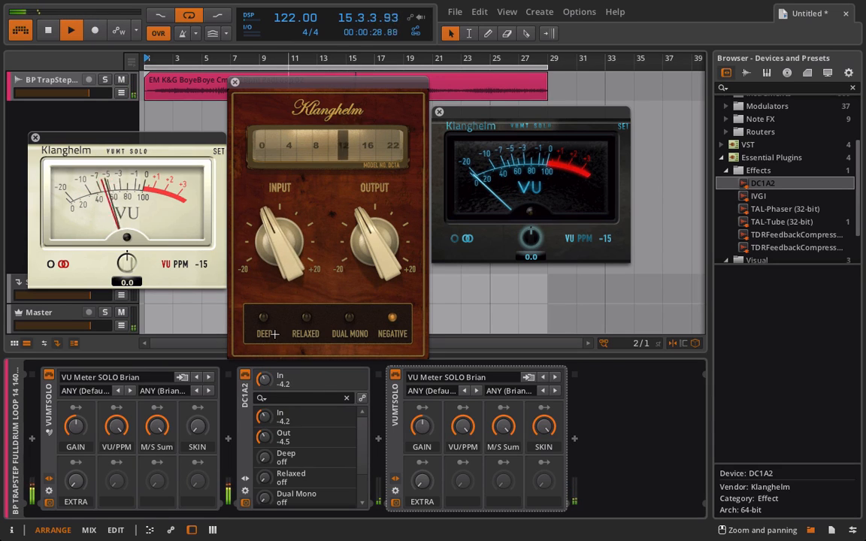
drag(387, 283, 342, 56)
drag(284, 224, 280, 327)
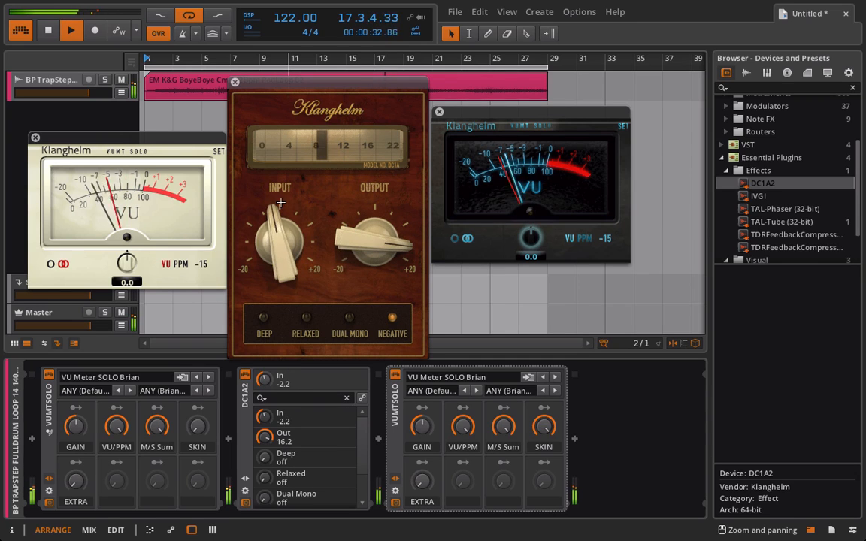
Compare the loop with DC1A2 bypassed and active, leave it bypassed and stop playback
click(245, 377)
click(245, 377)
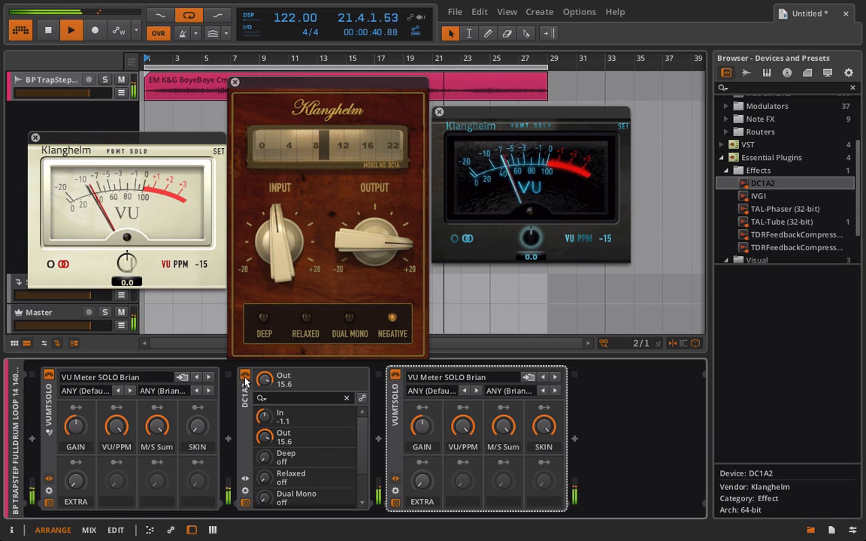
click(245, 379)
key(space)
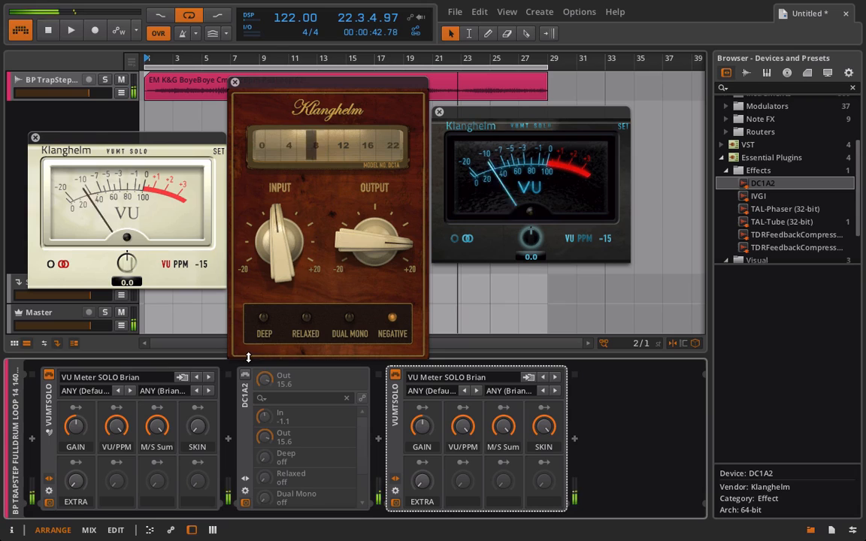
Turn off the Negative mode and delete DC1A2 from the track's device chain
click(392, 318)
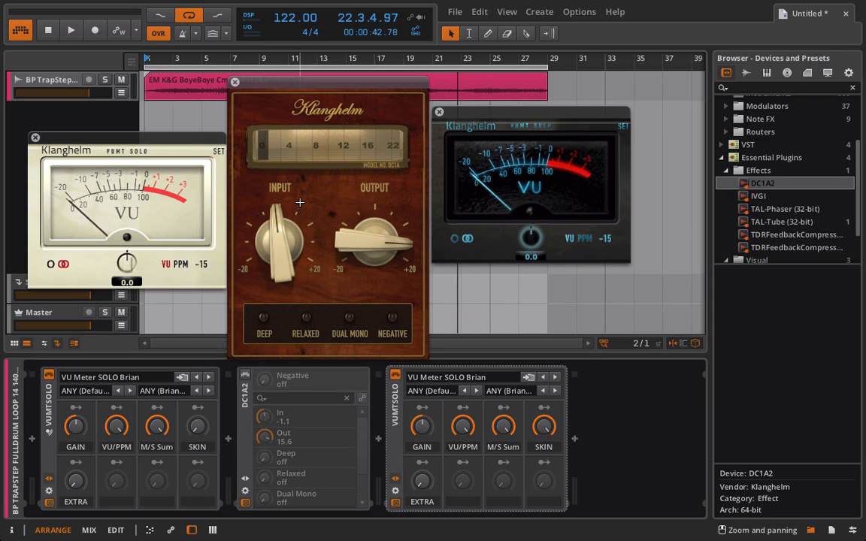
click(234, 82)
click(248, 419)
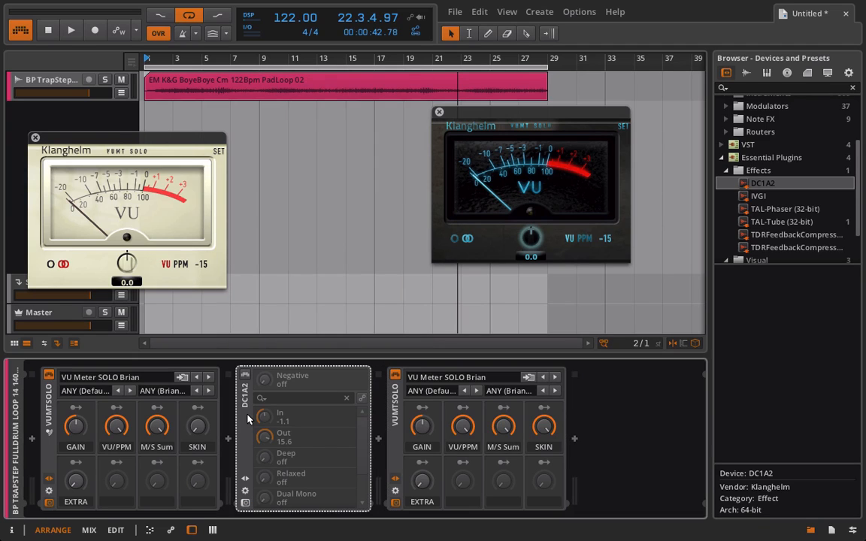
key(Delete)
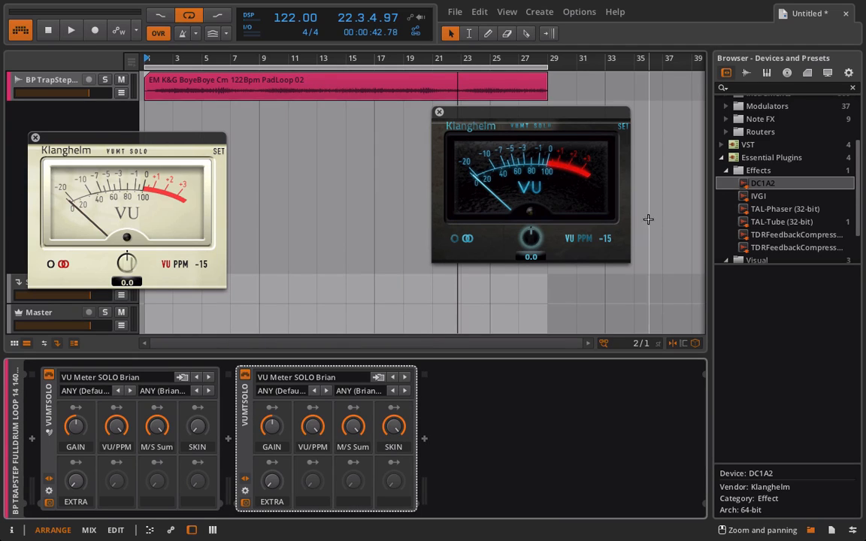
Insert the IVGI saturation plugin between the two VU meters and position its window between theirs
drag(758, 196, 527, 450)
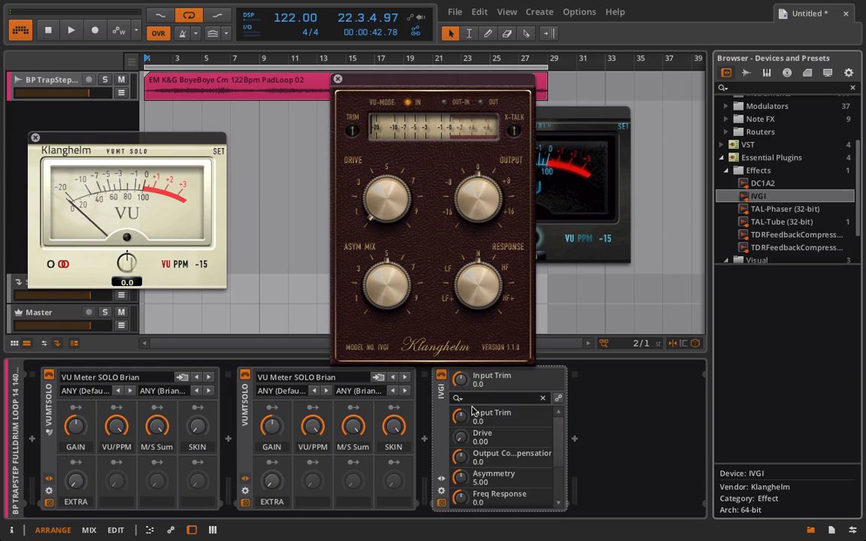
drag(315, 409, 227, 411)
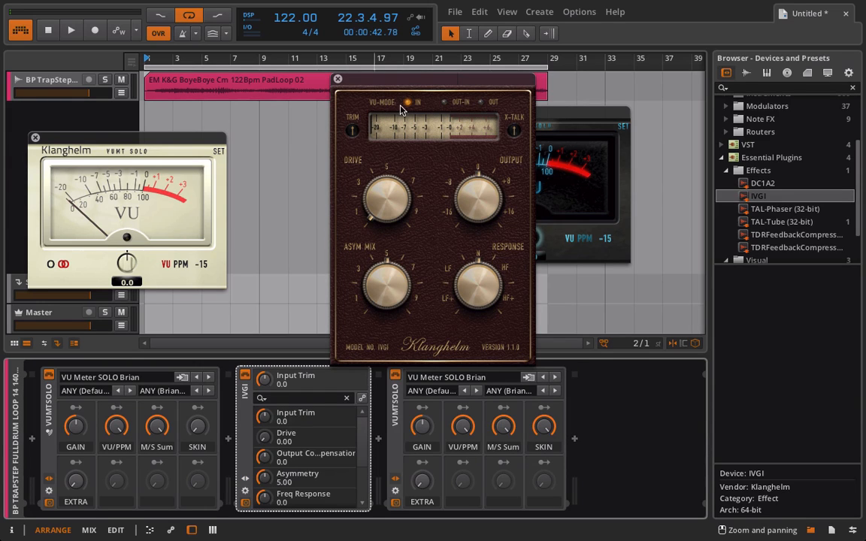
drag(384, 79, 283, 68)
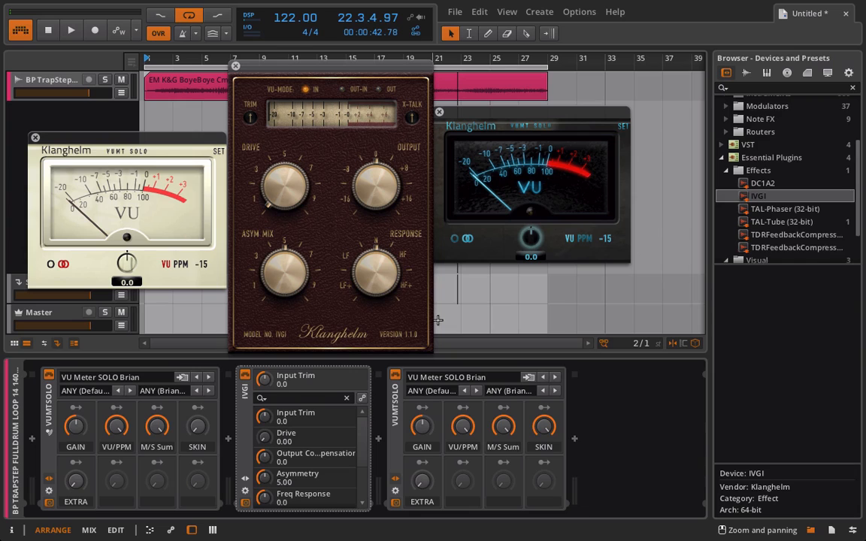
Sweep IVGI's frequency response to -7.2 and up to 6.5
drag(378, 279, 294, 231)
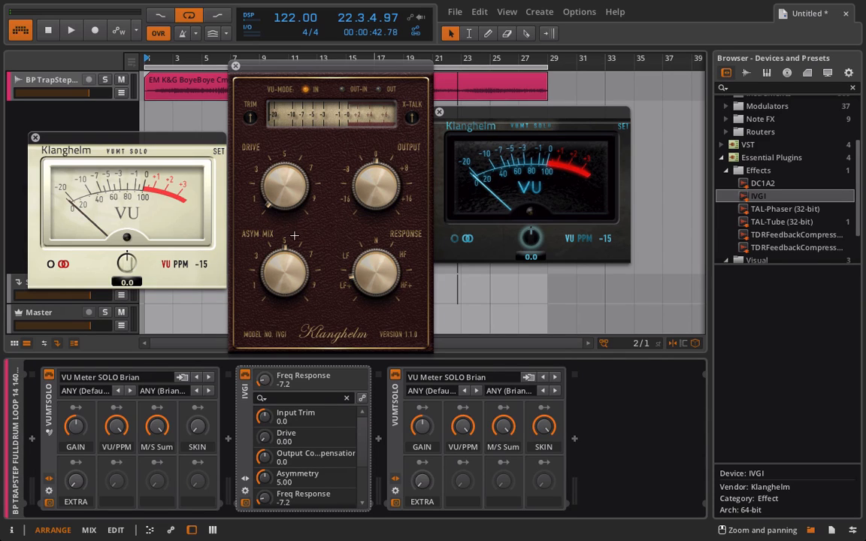
drag(294, 236, 233, 262)
Switch to Firefox, open the IVGI manual from the plugin's page, read the control descriptions on page 3, and return to Bitwig Studio
click(411, 534)
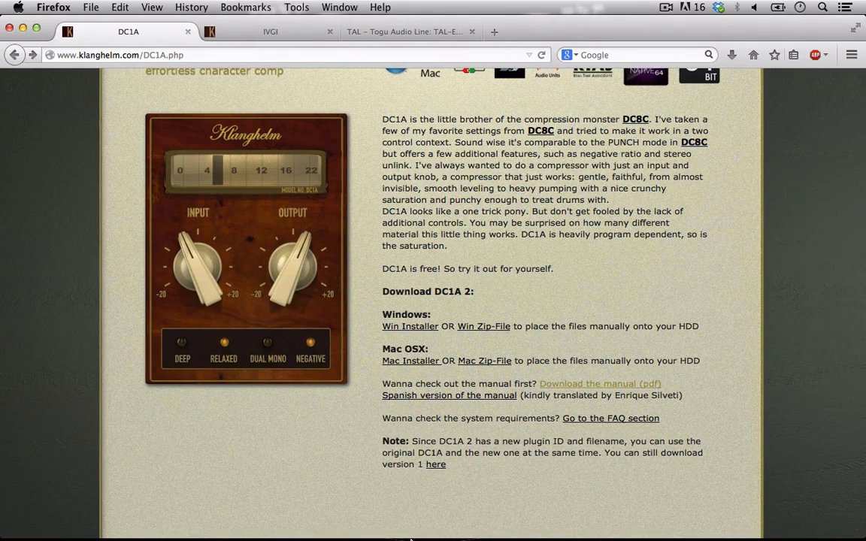
click(256, 31)
scroll(553, 362, down, 3)
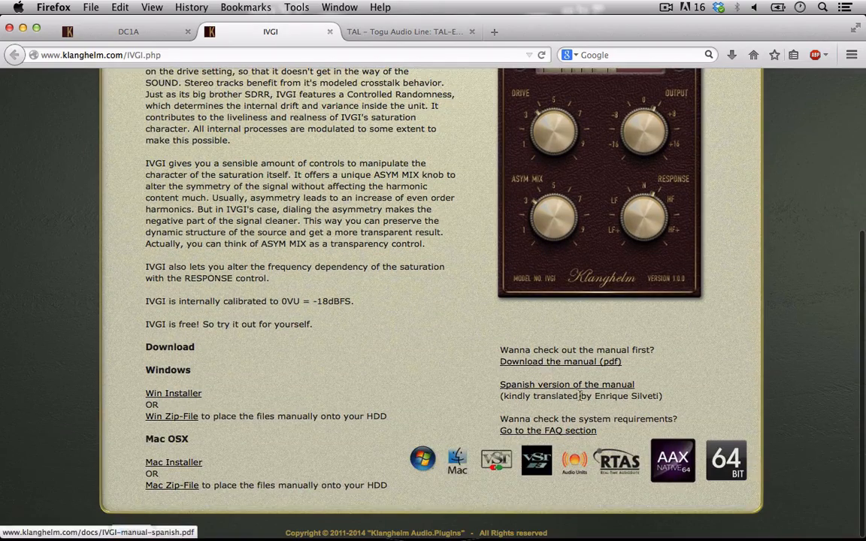
click(570, 367)
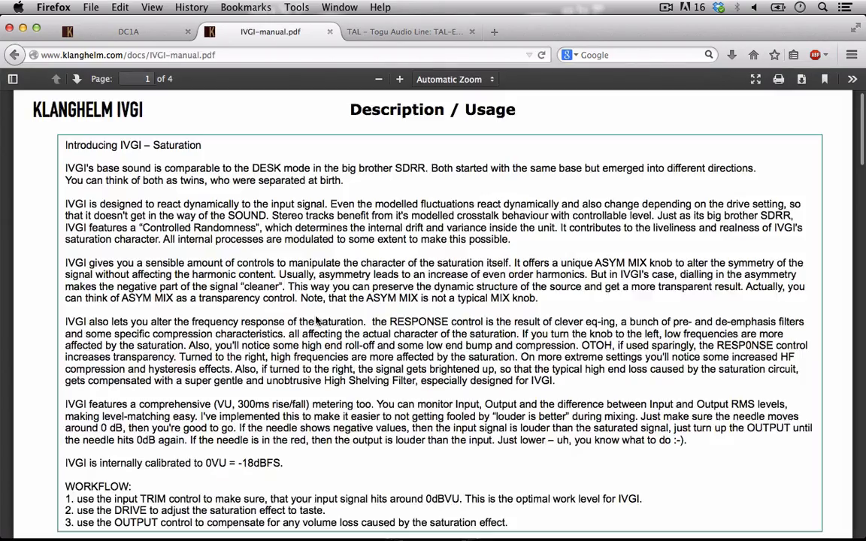
scroll(315, 322, down, 4)
scroll(316, 321, down, 20)
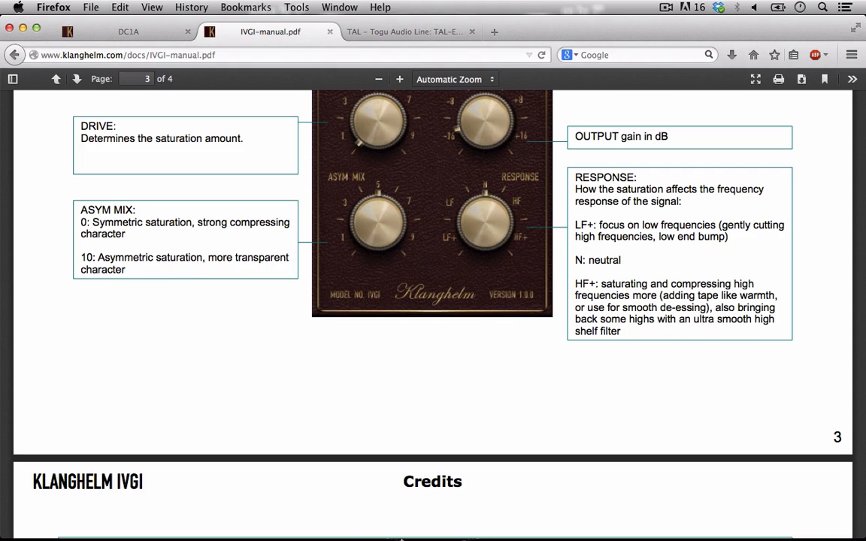
click(420, 533)
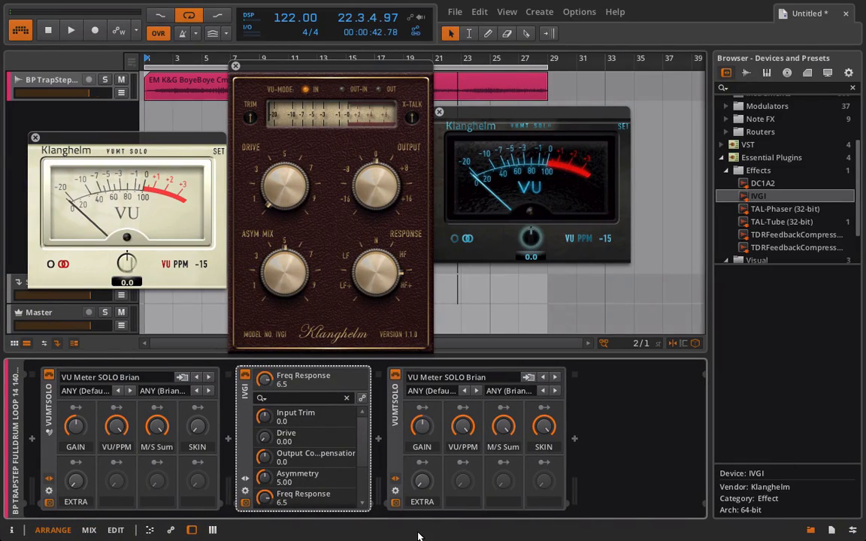
With the loop playing, switch IVGI's VU mode to Output and set Drive to 7.45 and output compensation to -3.5
key(space)
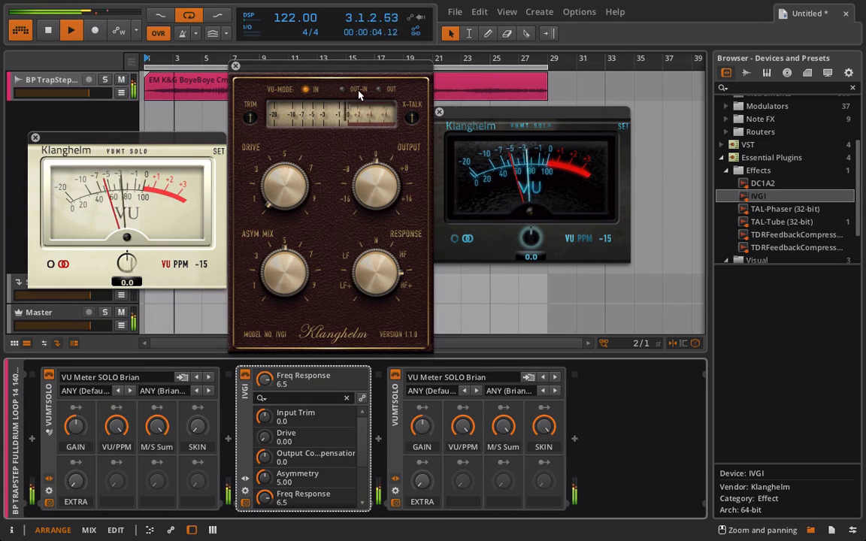
click(378, 89)
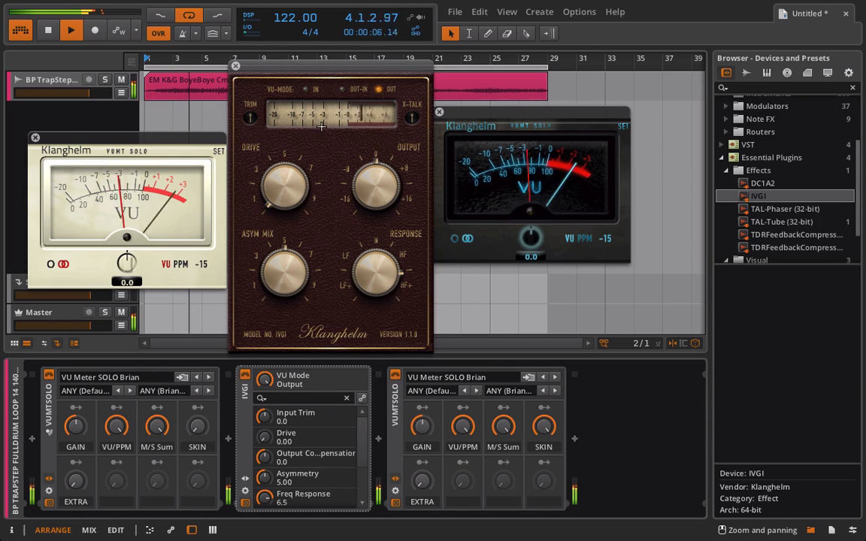
drag(284, 181, 278, 29)
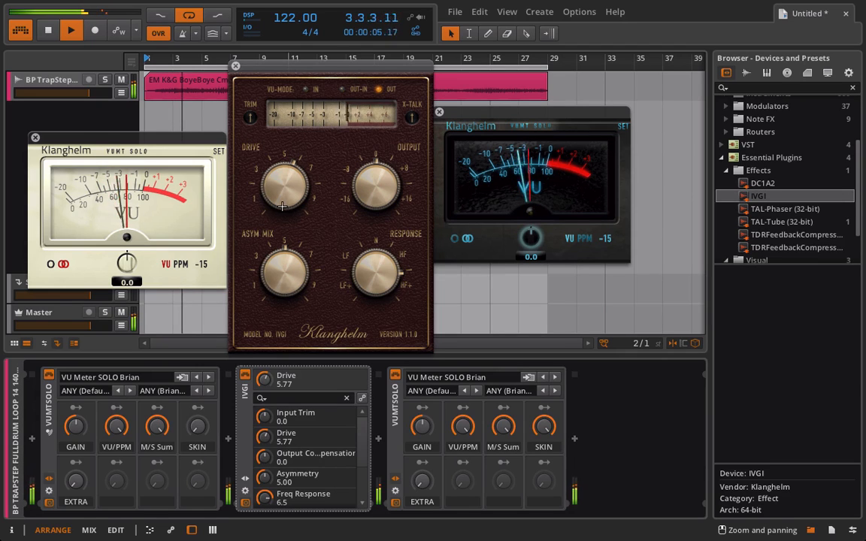
drag(287, 188, 287, 153)
drag(371, 179, 368, 200)
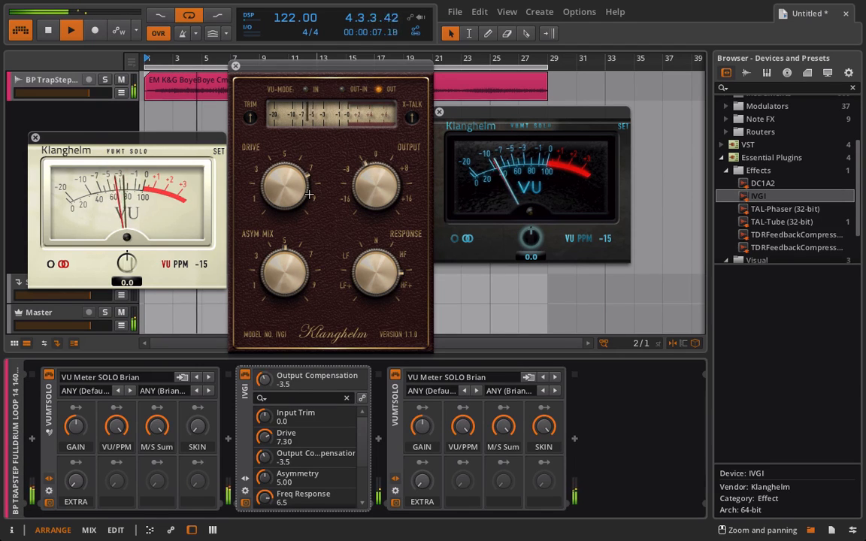
drag(289, 188, 288, 183)
Set IVGI's asymmetry to 0.00, frequency response to -10.0, Drive to 9.85 and output compensation to 8.0, stopping playback at the end
drag(293, 273, 276, 458)
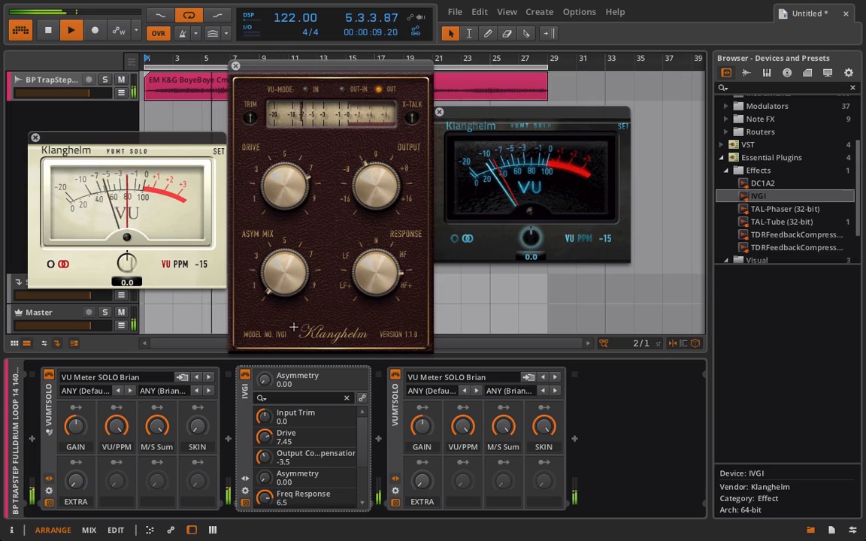
drag(383, 279, 386, 540)
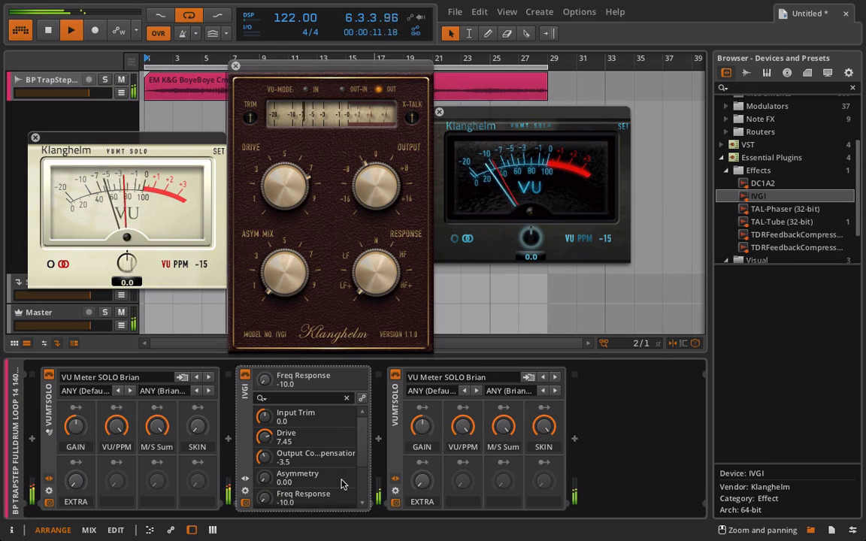
drag(286, 184, 279, 124)
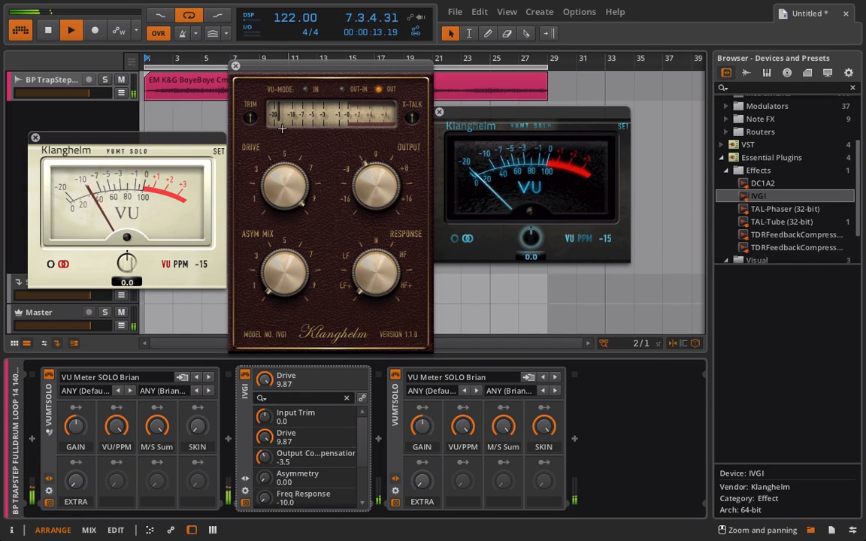
drag(373, 169, 376, 90)
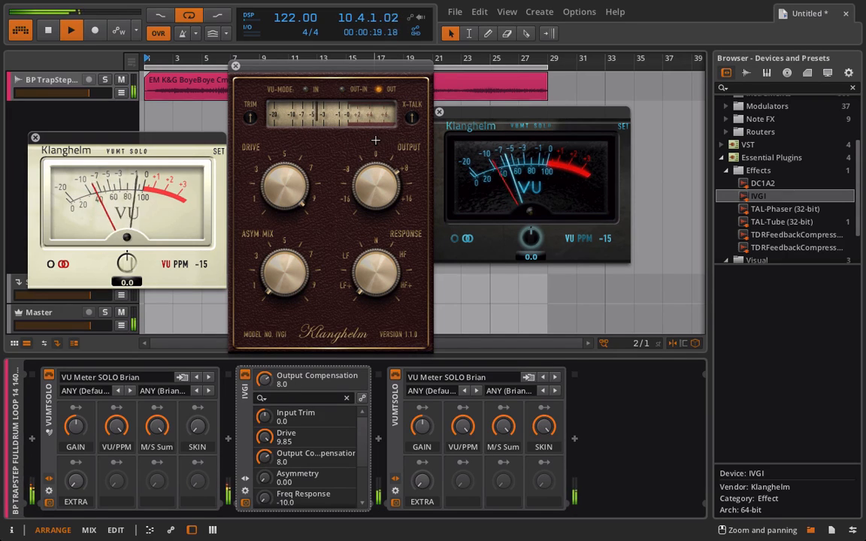
key(space)
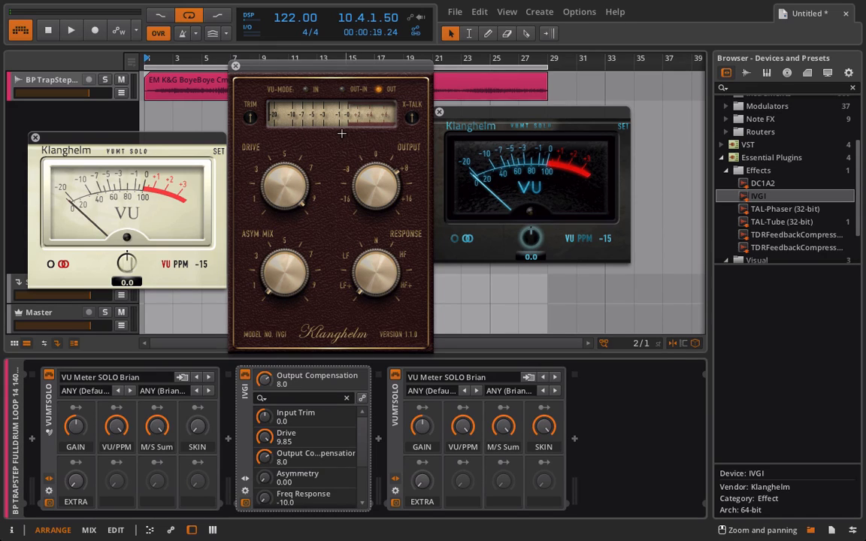
Play the loop, set IVGI's Drive to 10.00 and output compensation to 6.5, and stop playback
drag(304, 186, 301, 206)
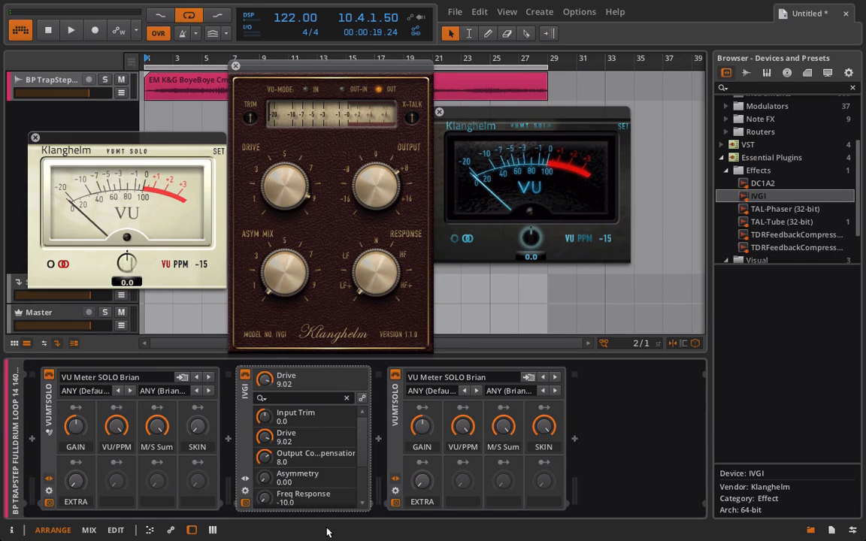
key(space)
drag(287, 187, 277, 162)
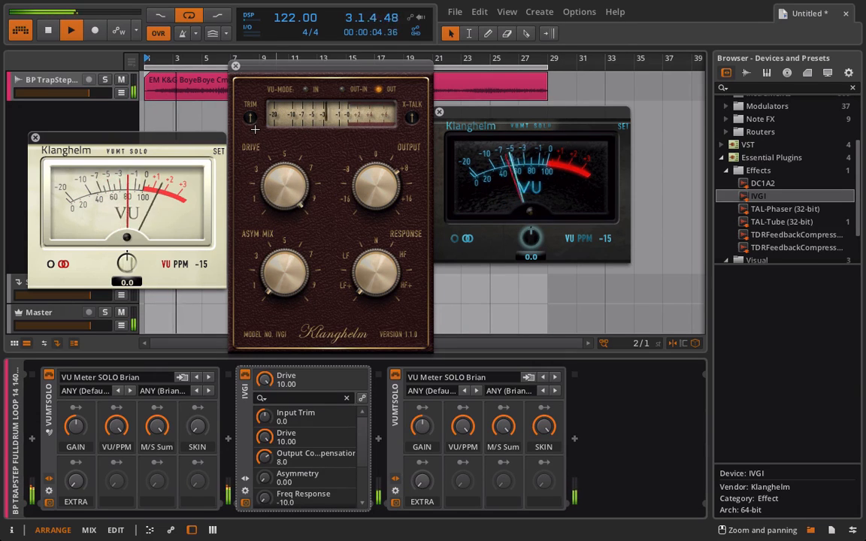
click(371, 186)
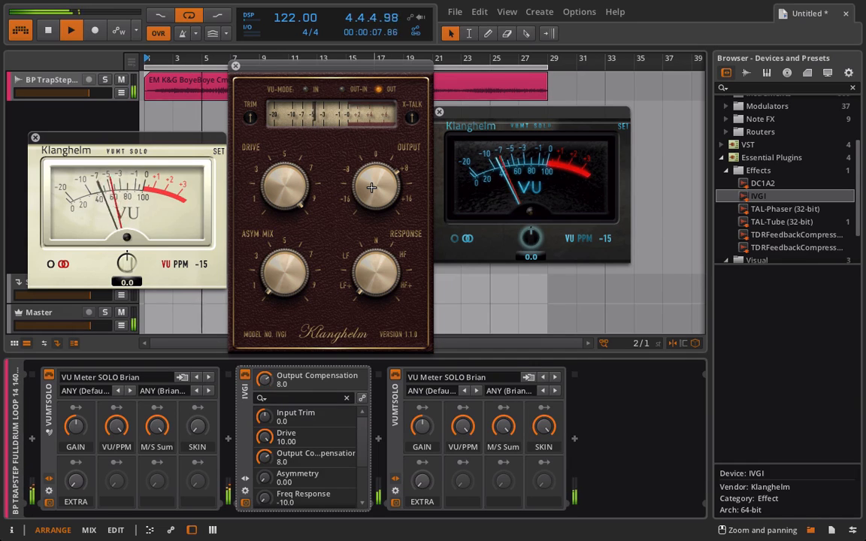
drag(371, 186, 371, 197)
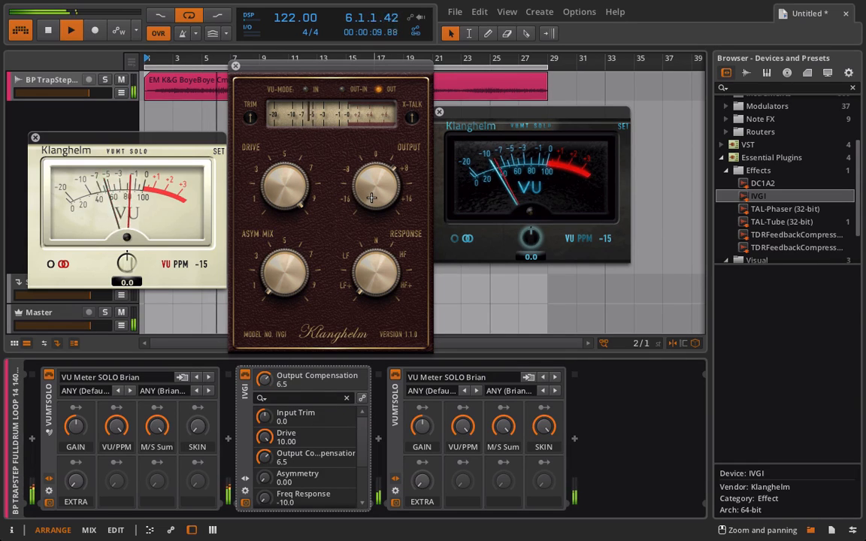
key(space)
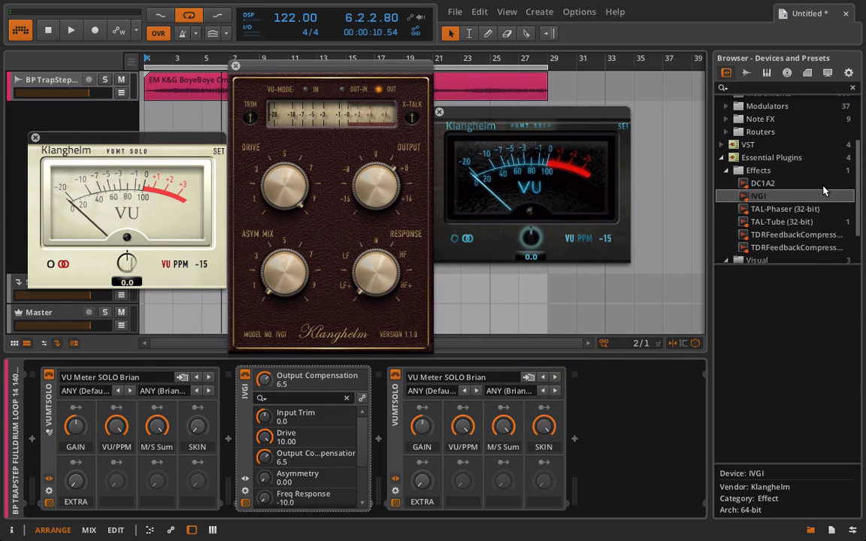
Insert the SPAN analyzer between IVGI and the second VU meter, and arrange the SPAN and IVGI windows side by side
scroll(793, 213, down, 2)
click(760, 229)
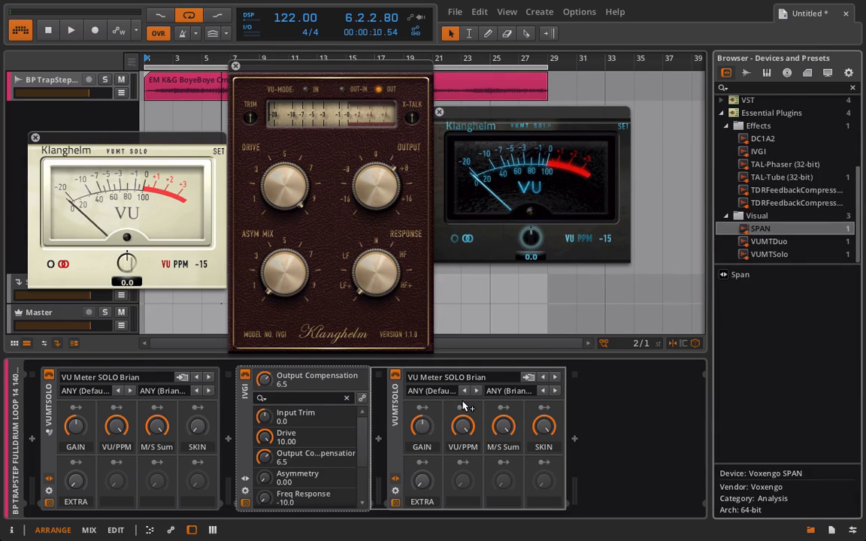
drag(380, 416, 381, 416)
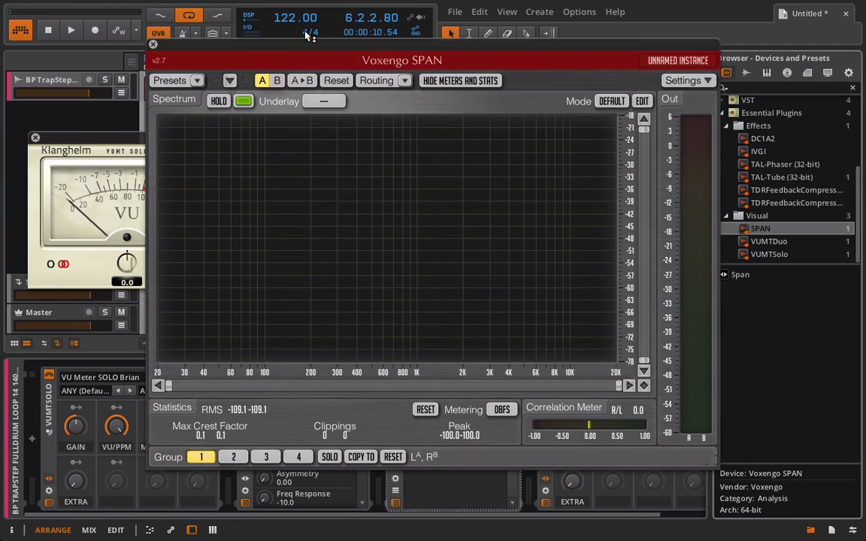
drag(298, 58, 500, 100)
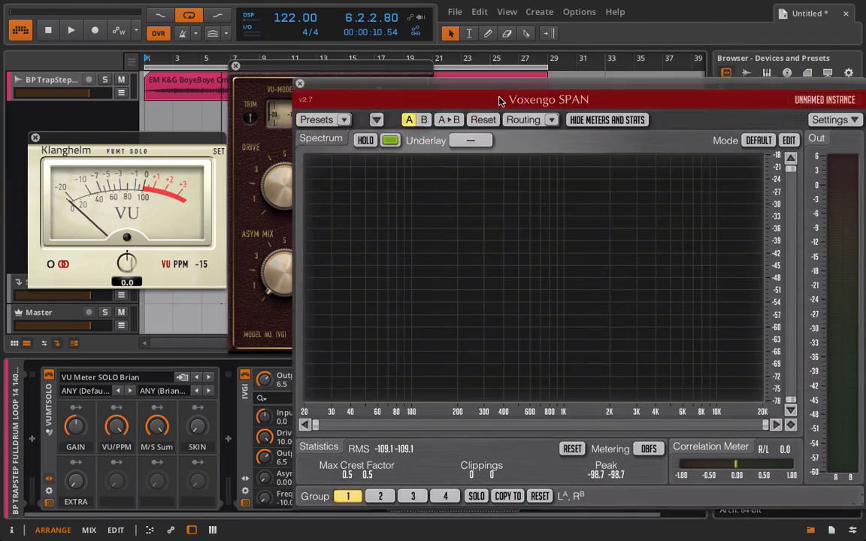
click(367, 69)
drag(311, 75, 233, 60)
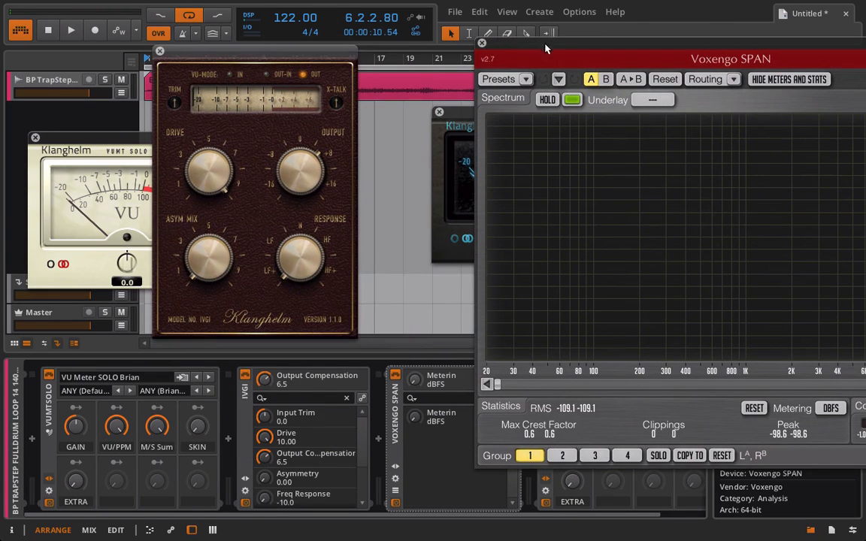
drag(546, 48, 421, 42)
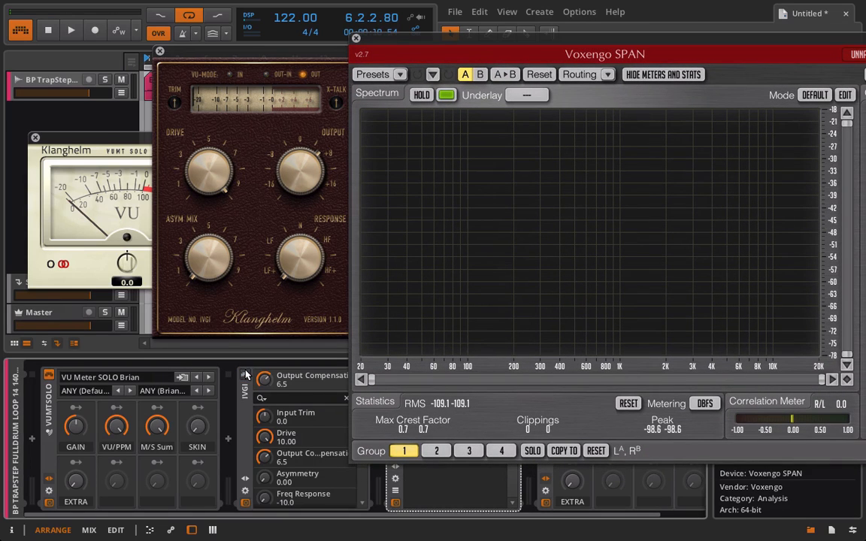
Play the loop and compare its spectrum in SPAN with IVGI bypassed and active, leaving IVGI active and closing the SPAN window
click(246, 374)
key(space)
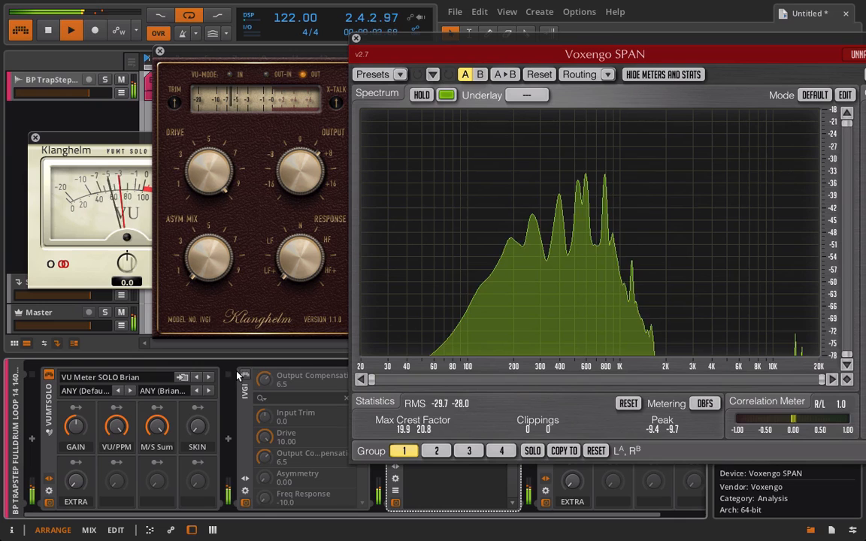
click(246, 375)
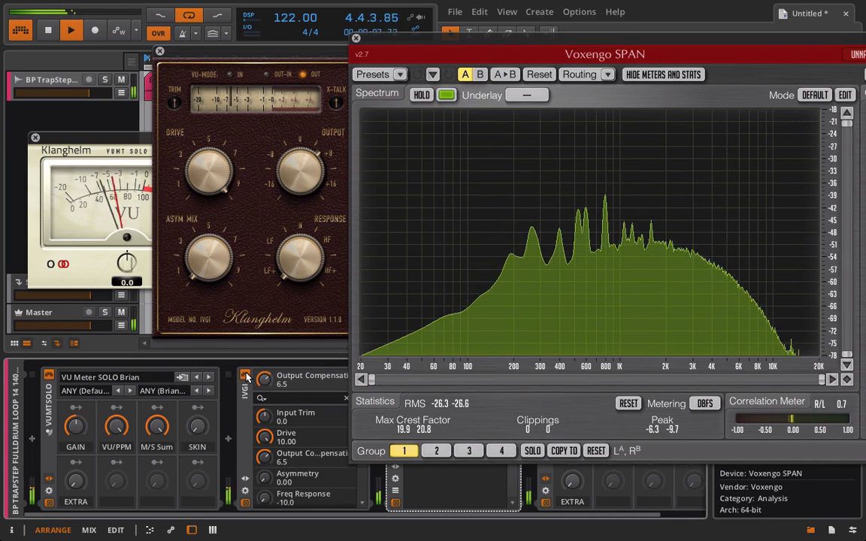
click(357, 38)
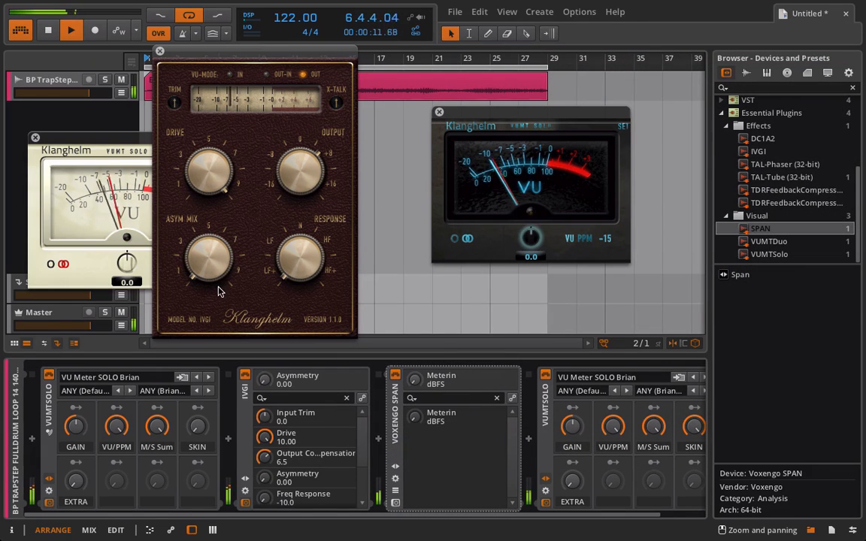
Raise IVGI's asymmetry to 10.00, frequency response to 10.0 and output compensation to 9.1 while the loop plays
drag(218, 292, 219, 248)
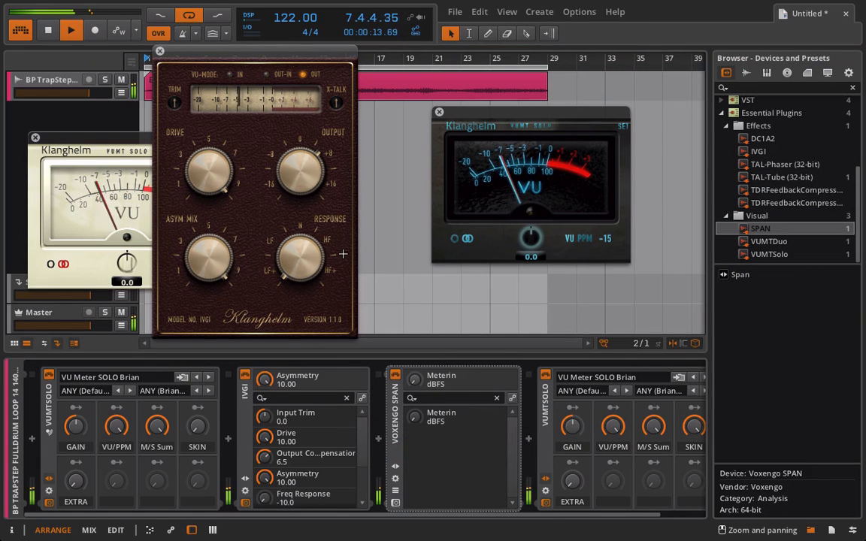
drag(314, 256, 298, 215)
drag(296, 174, 281, 66)
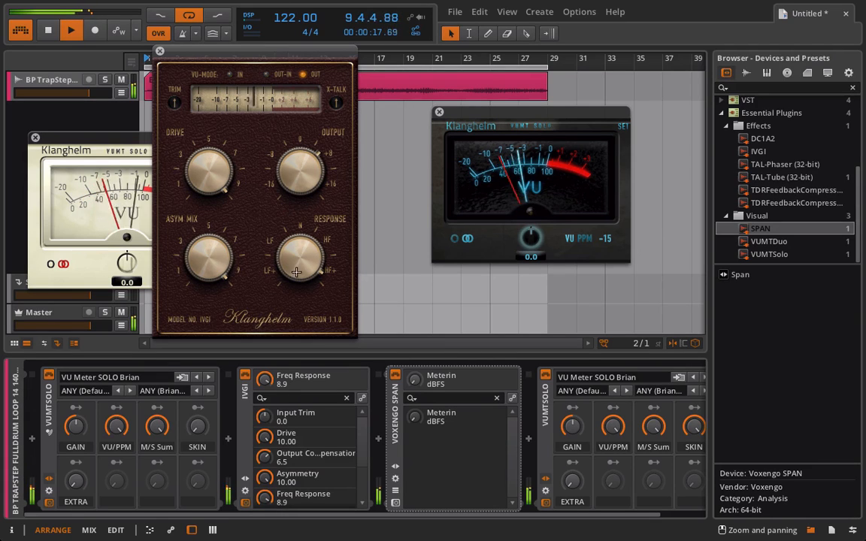
drag(297, 272, 261, 188)
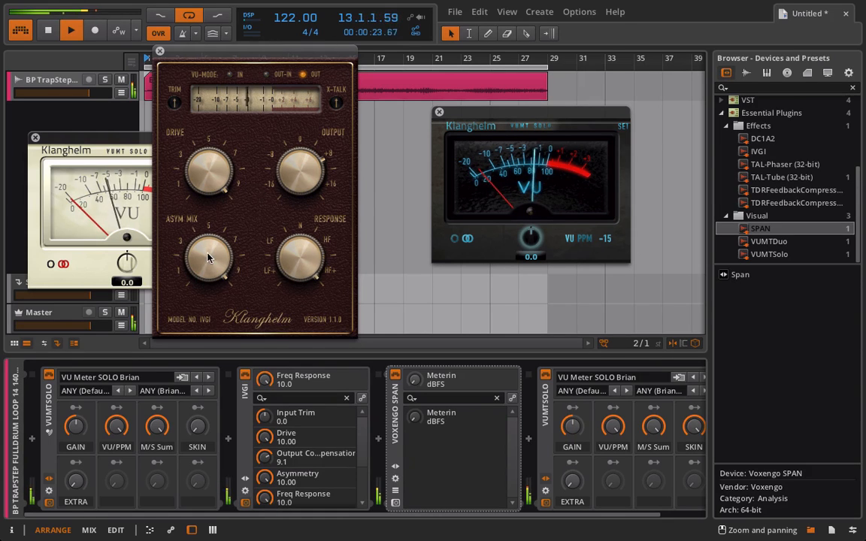
Set IVGI's asymmetry to 0.00, sweep its frequency response from -10.0 up to 10.0, and raise output compensation to 10.9
drag(209, 255, 207, 321)
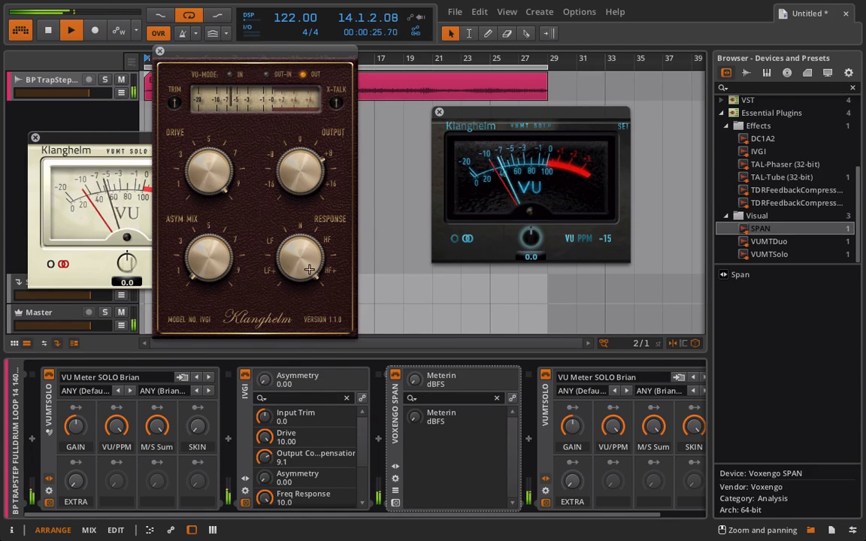
drag(278, 244, 267, 500)
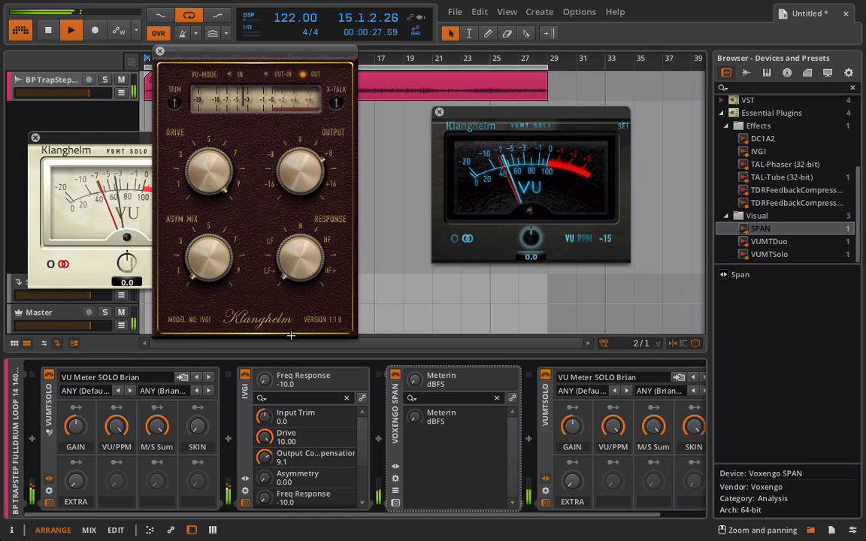
drag(307, 263, 275, 3)
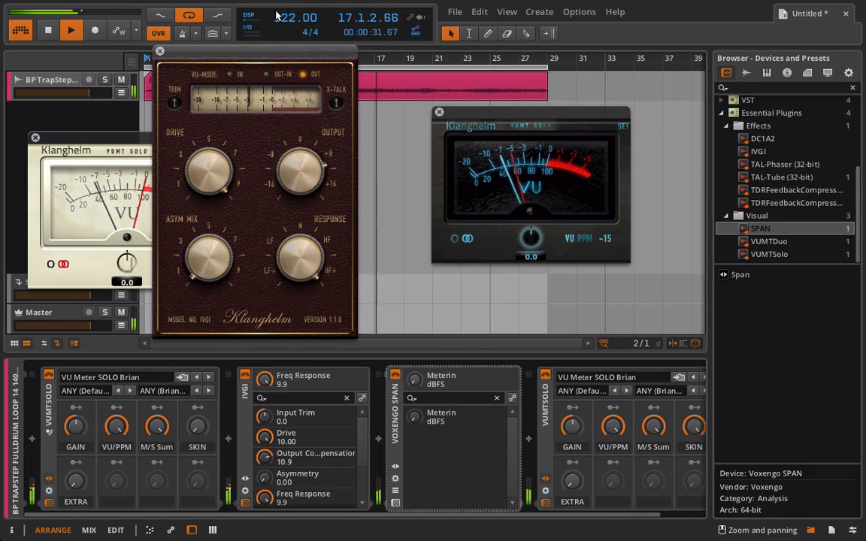
drag(300, 253, 308, 141)
Reduce IVGI's Drive to 7.40 and output compensation to 3.9, stop playback and close the IVGI window
drag(220, 166, 212, 206)
drag(299, 170, 296, 226)
drag(218, 190, 224, 237)
drag(292, 161, 292, 187)
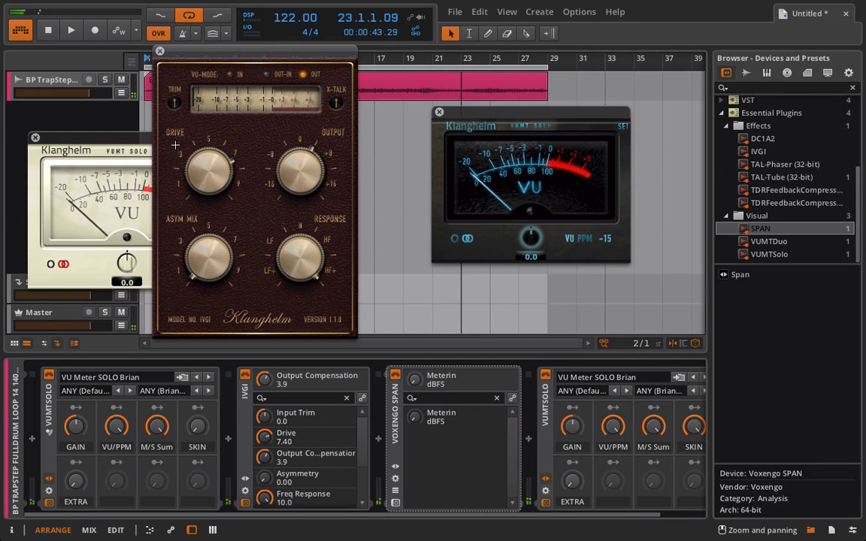
click(159, 52)
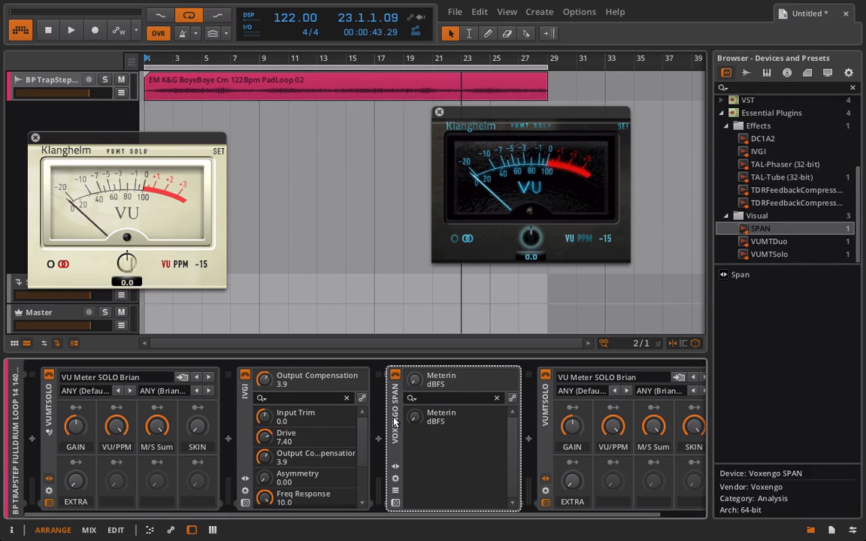
Remove SPAN and IVGI from the track's device chain, keeping both VUMTSolo meters
key(Delete)
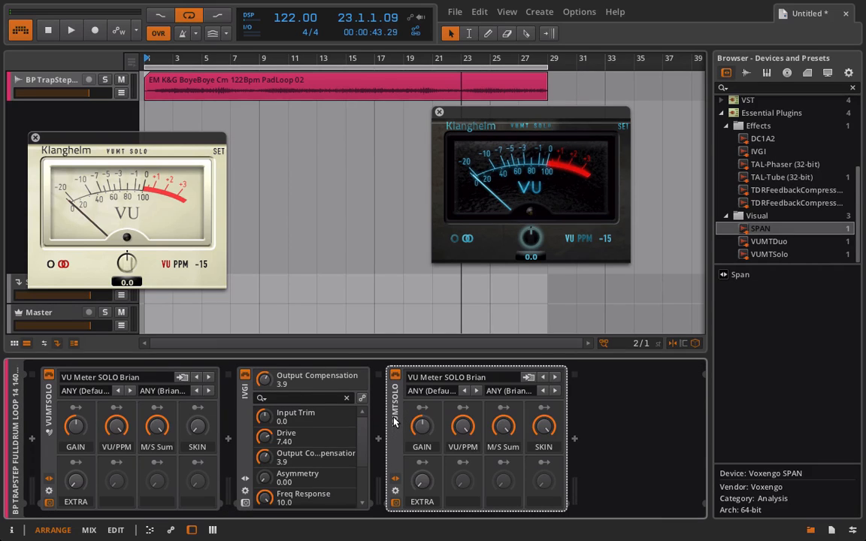
click(237, 402)
key(Delete)
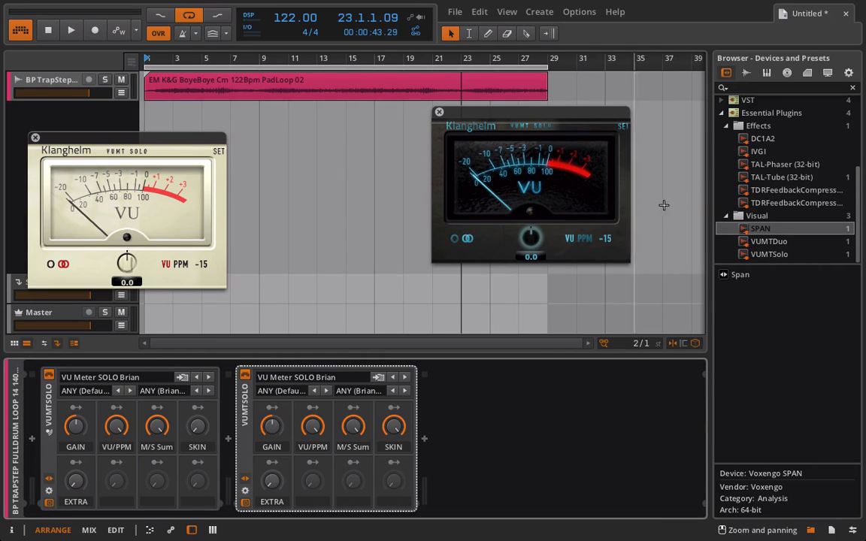
Insert the BRIAN TALTUBE preset from the Effects collection between the two VUMTSolo devices, showing its plugin window and macro controls
click(750, 127)
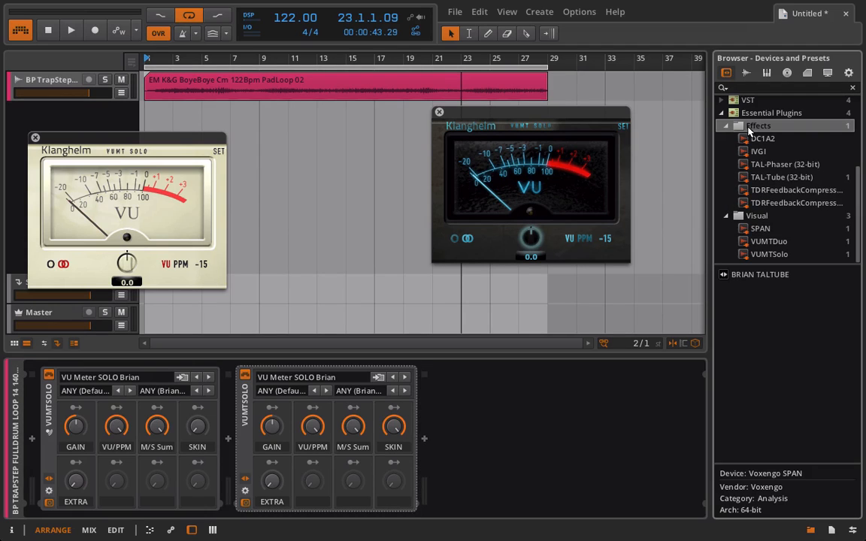
drag(756, 275, 443, 410)
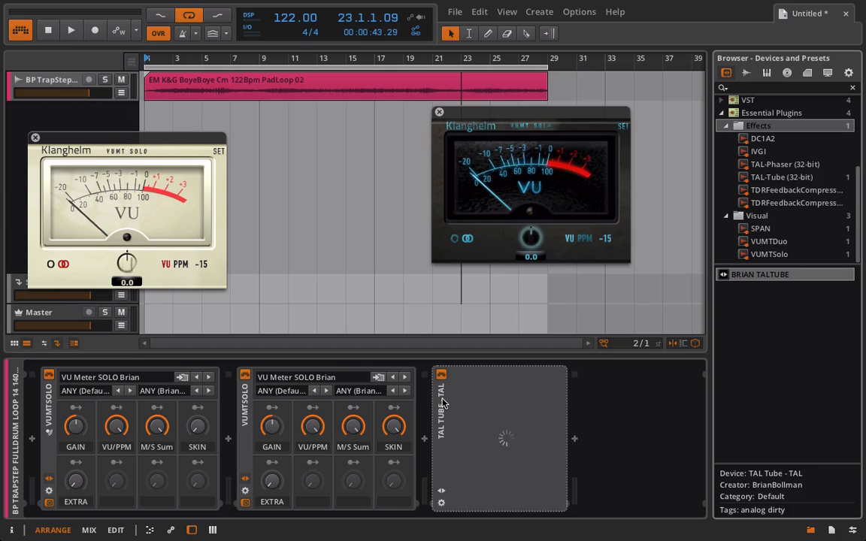
drag(444, 404, 294, 406)
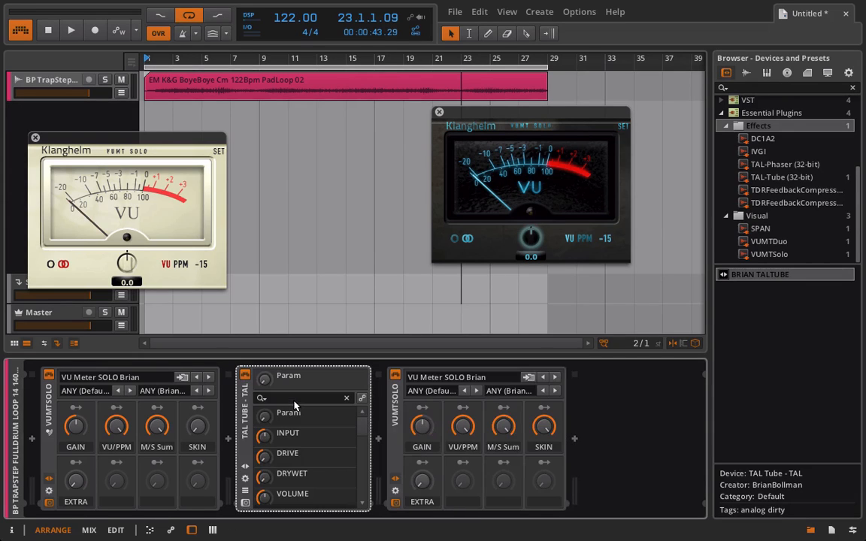
click(246, 503)
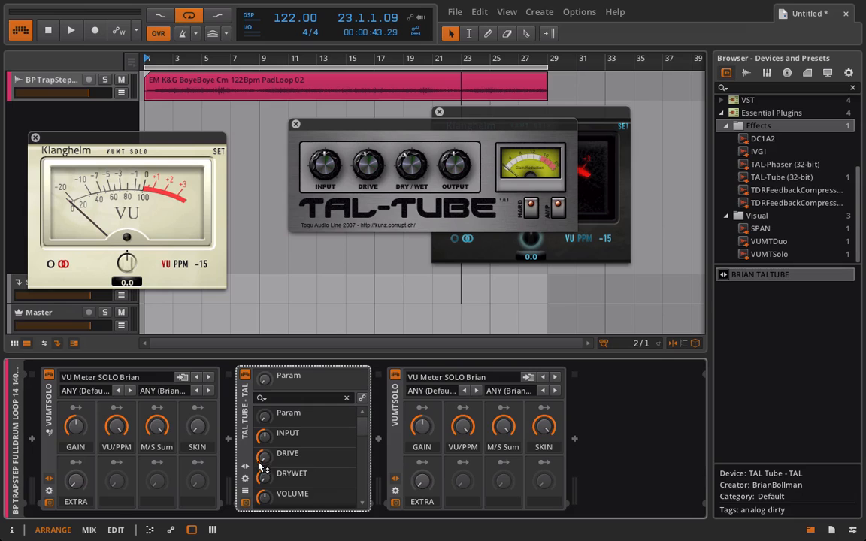
click(246, 462)
click(245, 435)
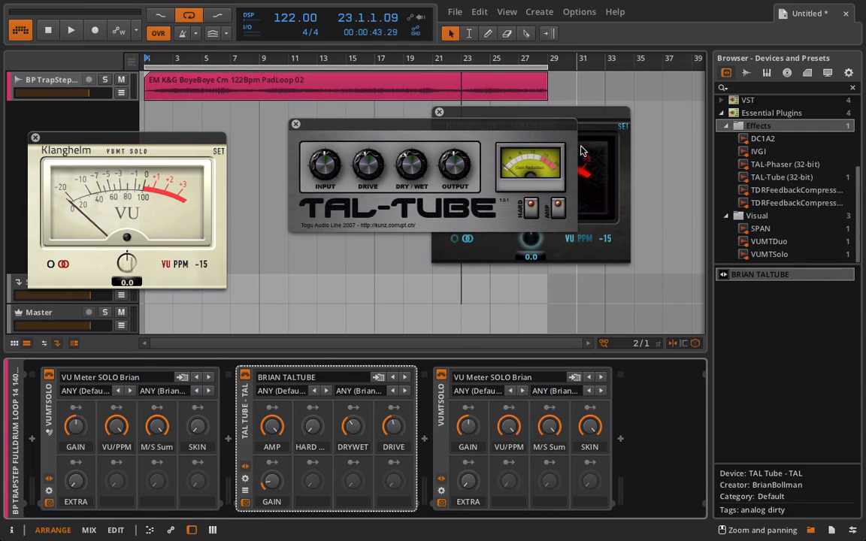
Arrange the TAL-Tube window between the two VU meter windows so that both meters can be read
drag(450, 124, 359, 125)
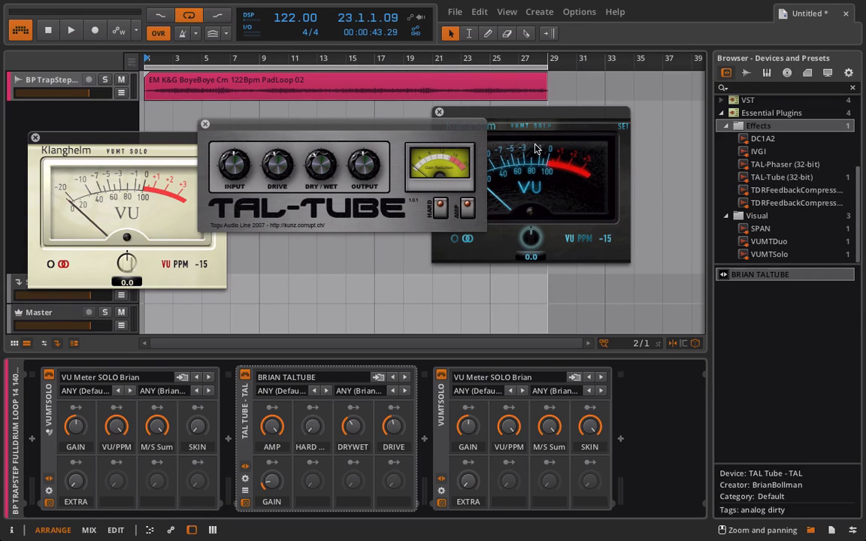
drag(505, 112, 581, 110)
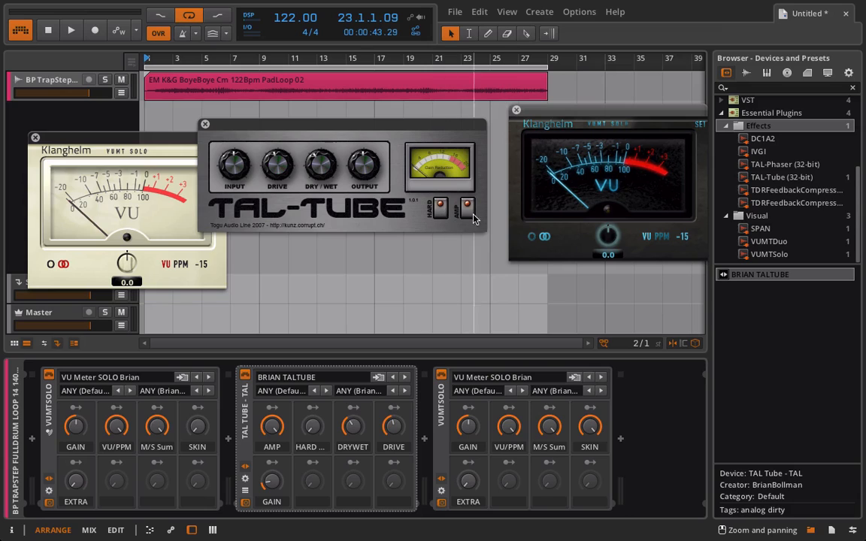
drag(386, 120, 417, 121)
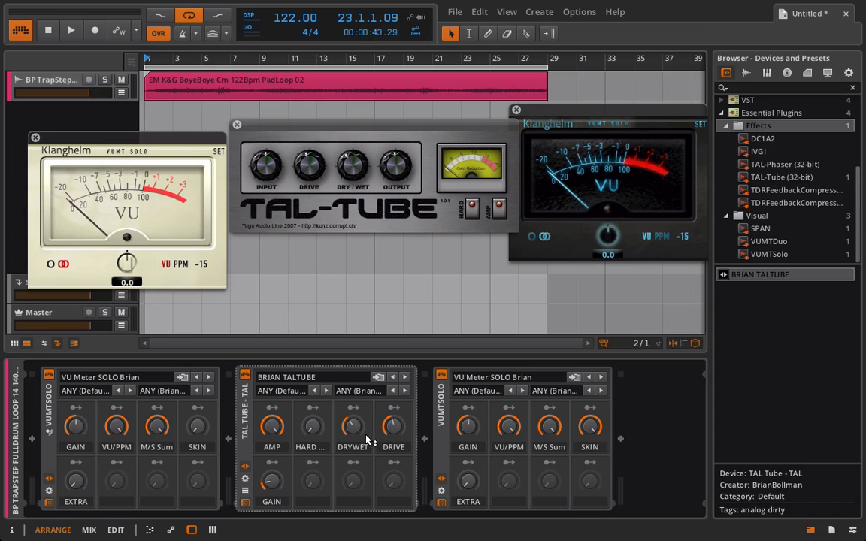
Keep TAL-Tube's AMP at 100 %, switch its hard mode off, and sweep Dry/Wet up to 96.0 % and down to zero
click(274, 426)
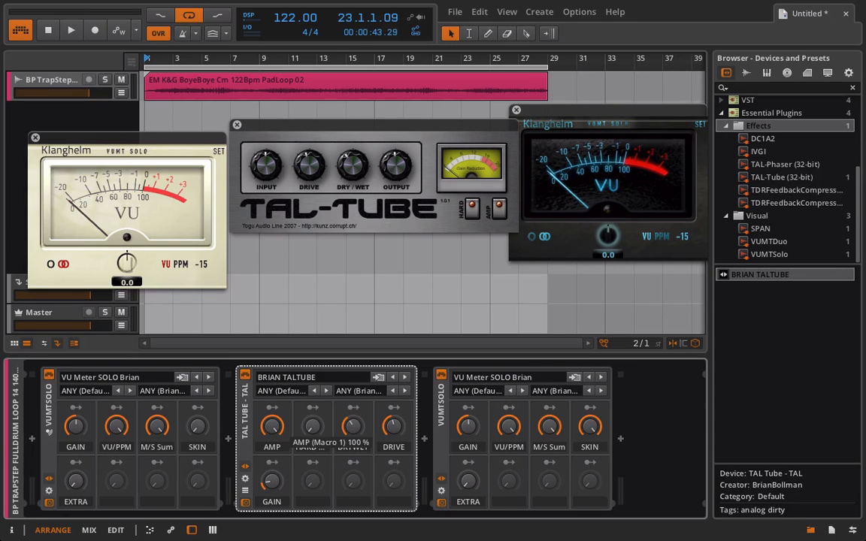
click(305, 435)
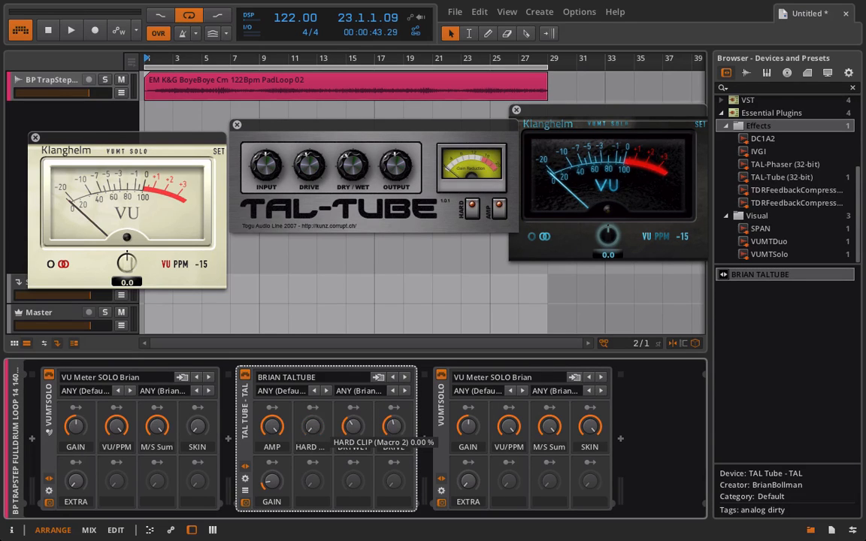
click(355, 428)
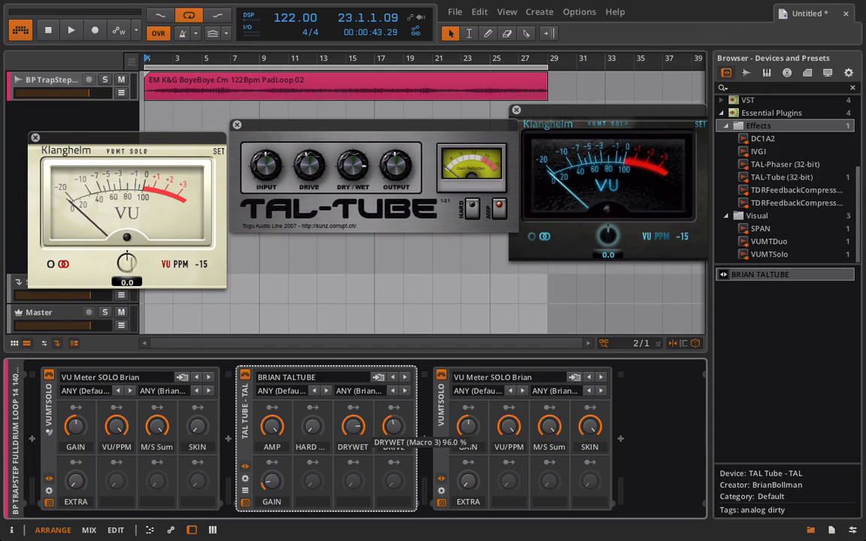
drag(354, 428, 354, 459)
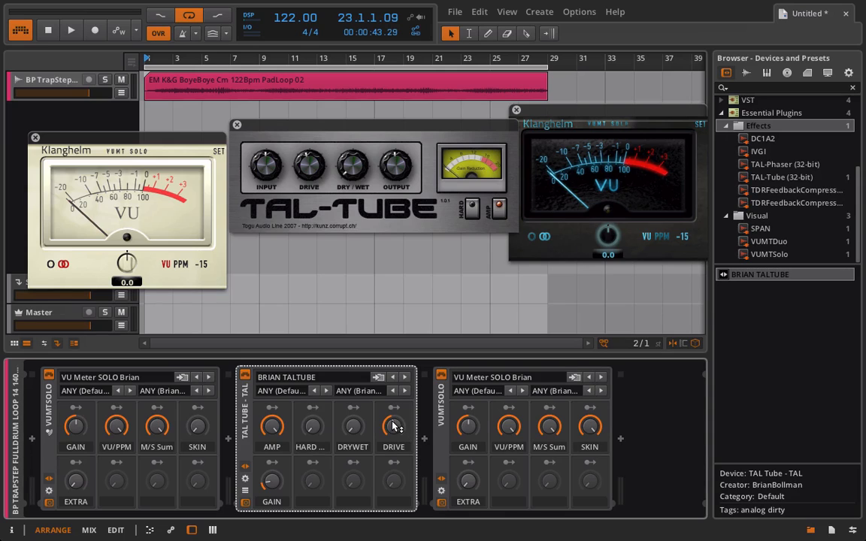
Sweep TAL-Tube's Drive from 0.00 % to its maximum and back to a low setting, and adjust Gain slightly
click(394, 426)
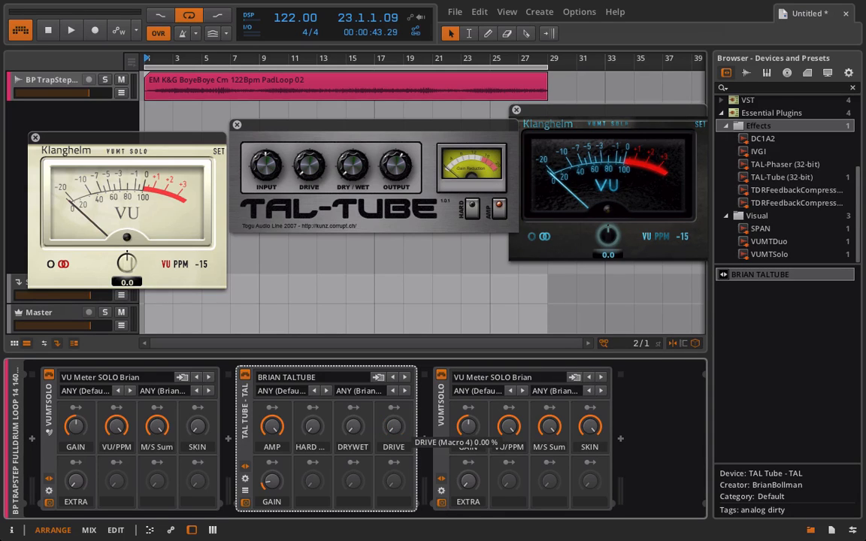
drag(394, 427, 401, 315)
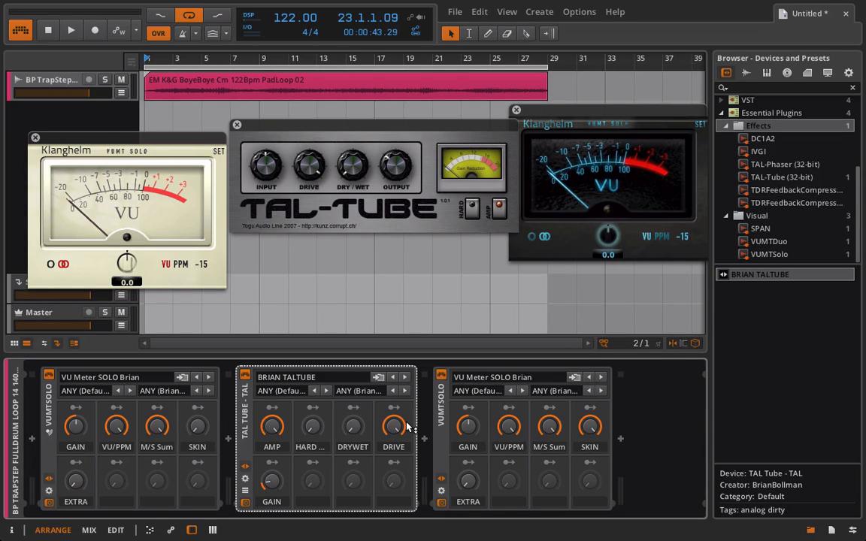
mouse_move(401, 428)
mouse_down()
mouse_move(400, 527)
mouse_move(400, 421)
mouse_up()
drag(392, 428, 393, 526)
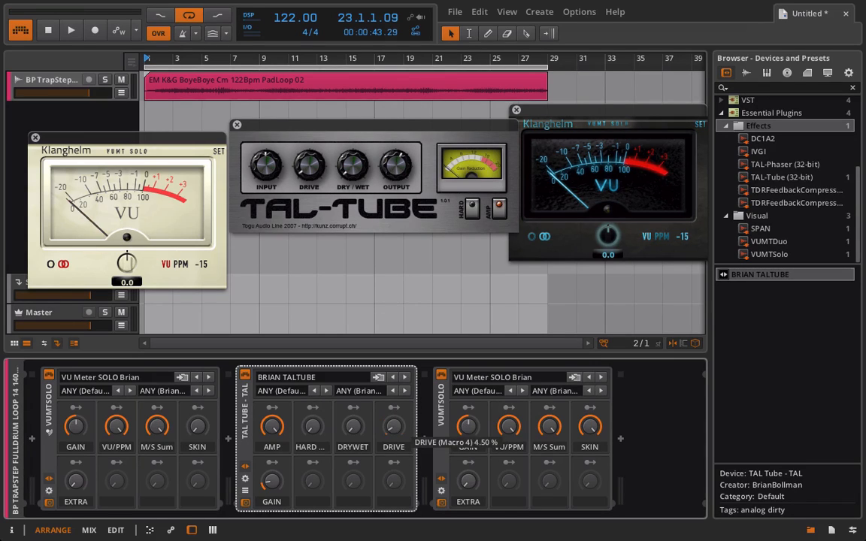
drag(273, 475, 273, 474)
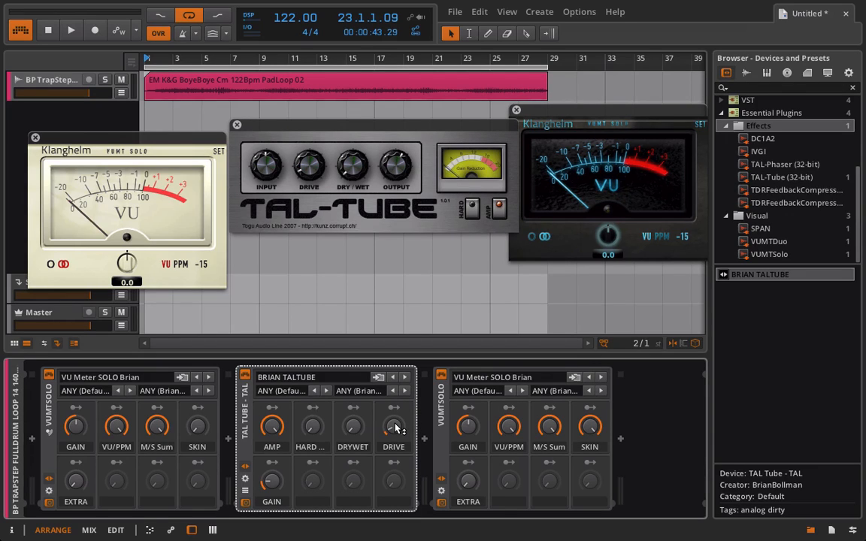
Play the loop, raise TAL-Tube's Drive to about 31.5 % and lower its Gain slightly
key(space)
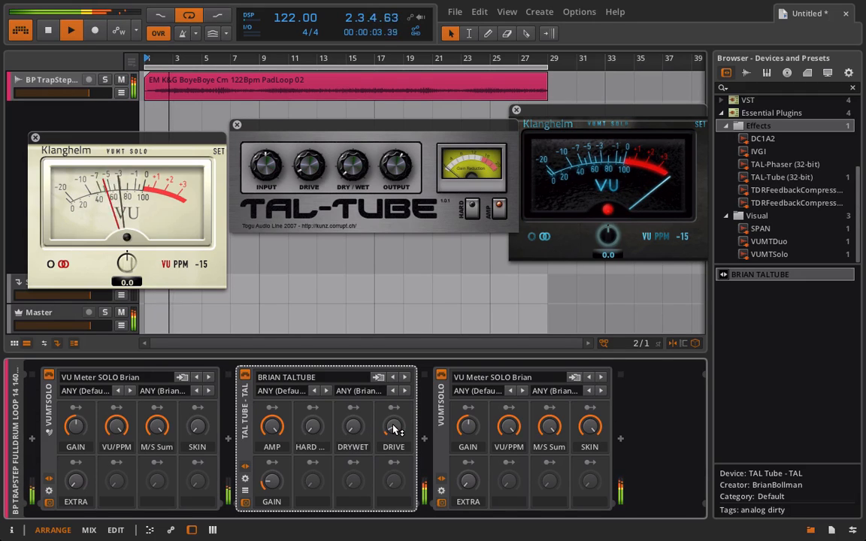
drag(395, 429, 395, 416)
drag(269, 483, 269, 491)
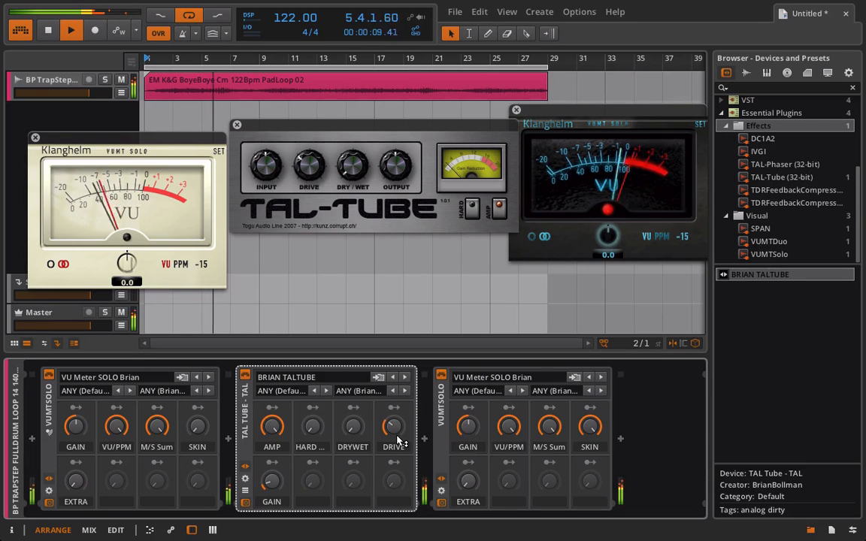
drag(271, 483, 271, 484)
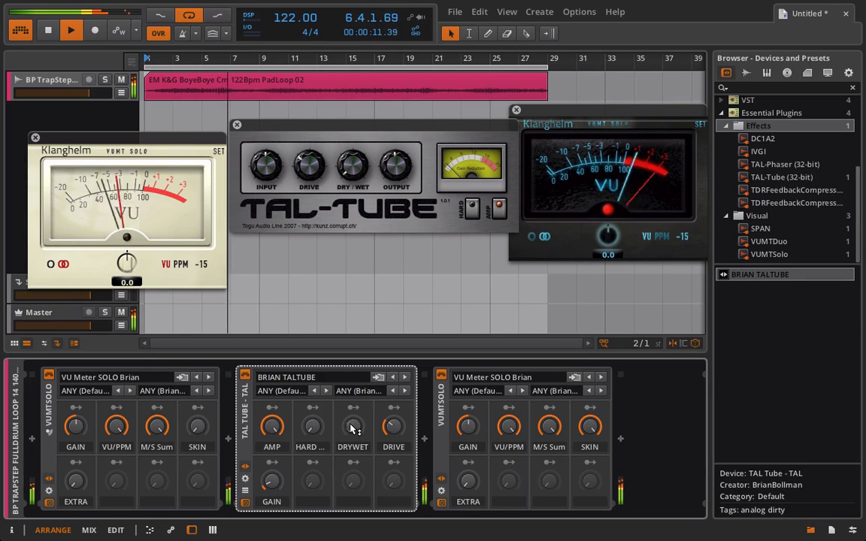
Raise TAL-Tube's Dry/Wet mix past halfway and push Drive well up while the loop plays
drag(352, 428, 352, 373)
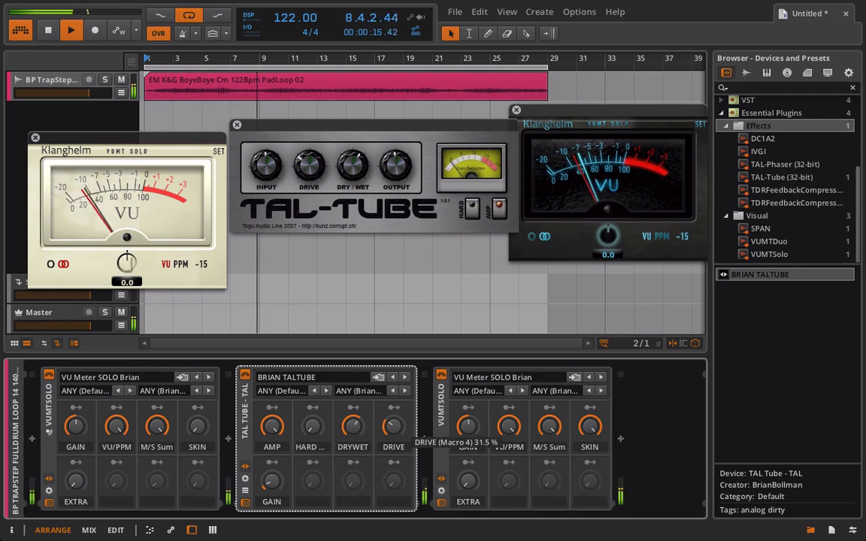
drag(393, 426, 393, 384)
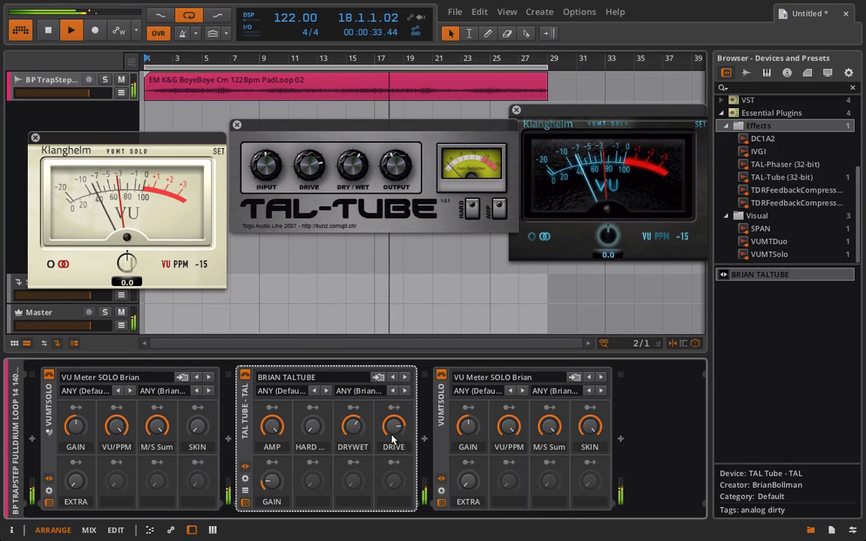
mouse_move(360, 435)
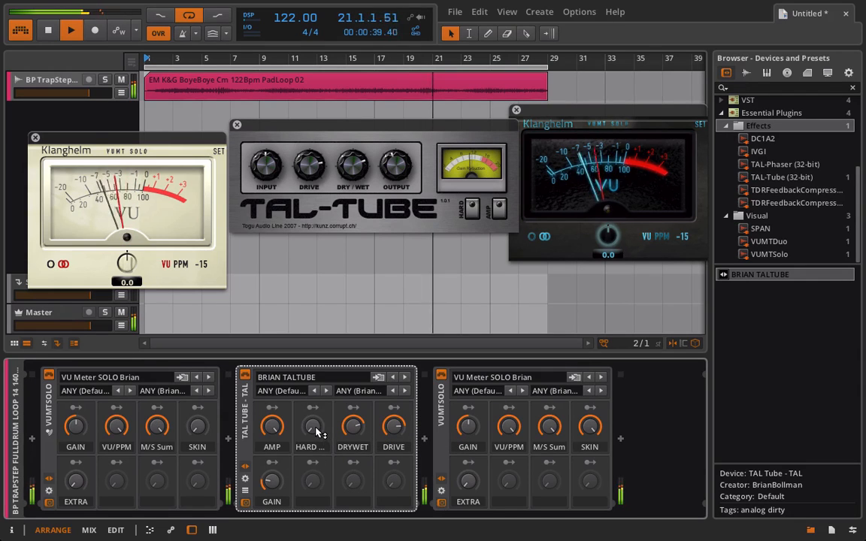
Switch TAL-Tube's hard mode on, reduce the Dry/Wet mix to about a quarter, and trim Drive and Gain during playback
drag(318, 430, 318, 369)
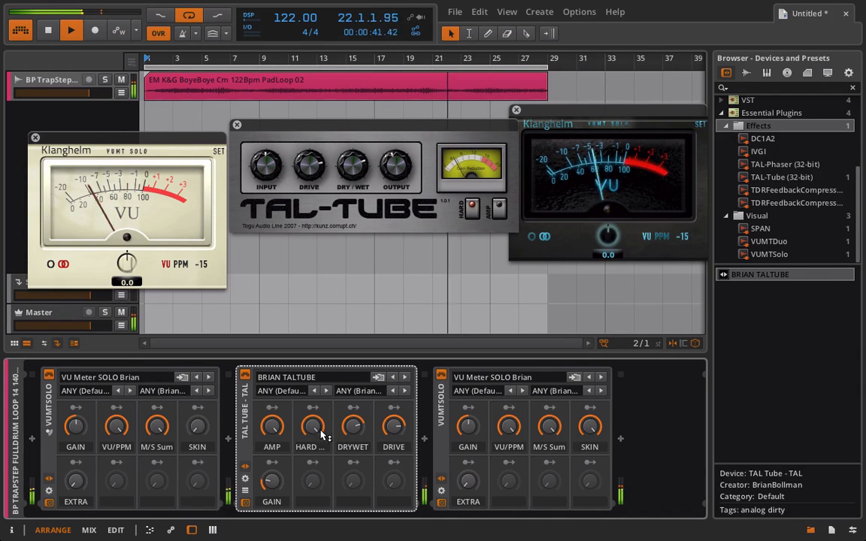
drag(353, 426, 354, 464)
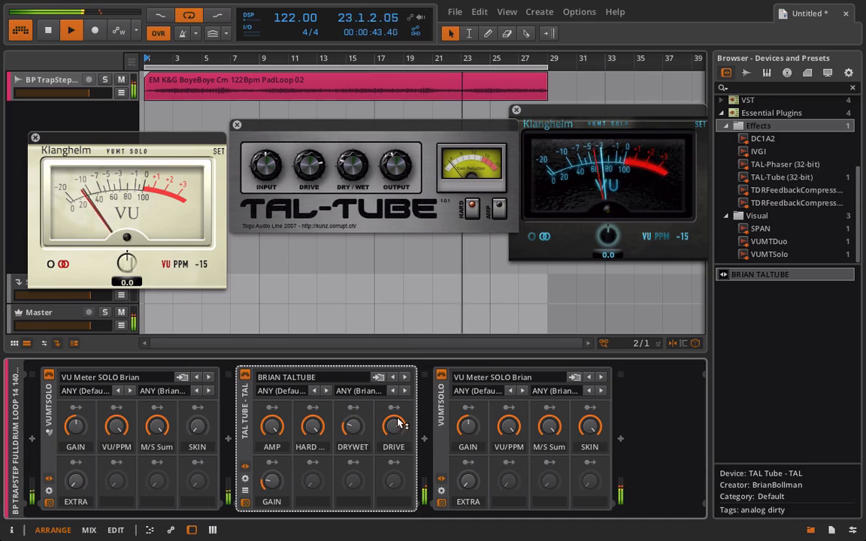
drag(398, 426, 355, 428)
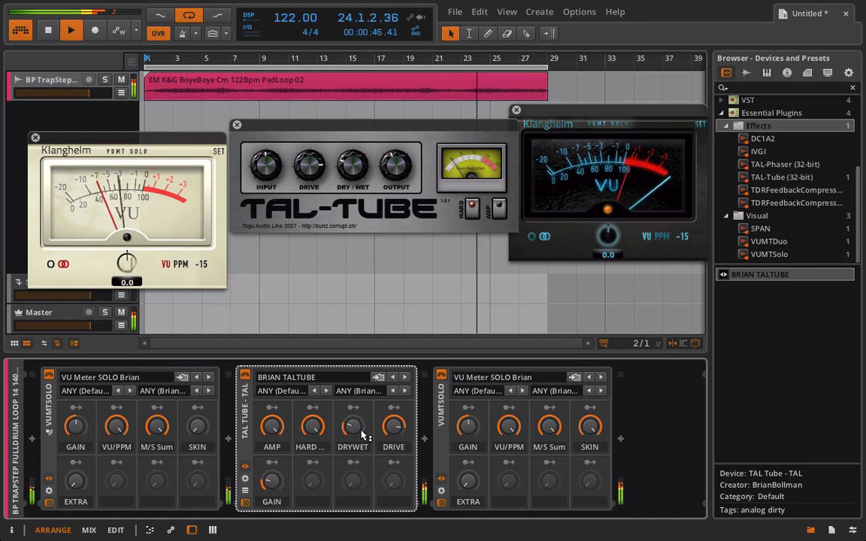
drag(272, 482, 271, 490)
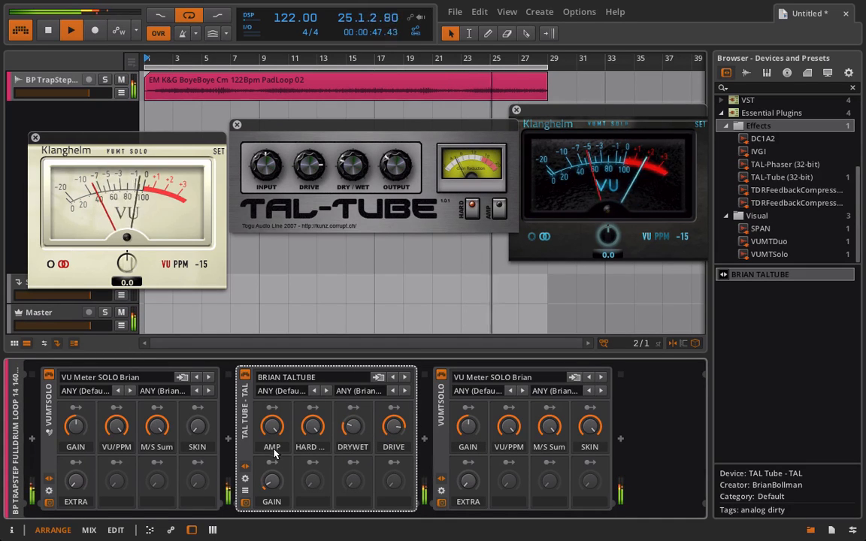
drag(394, 425, 394, 425)
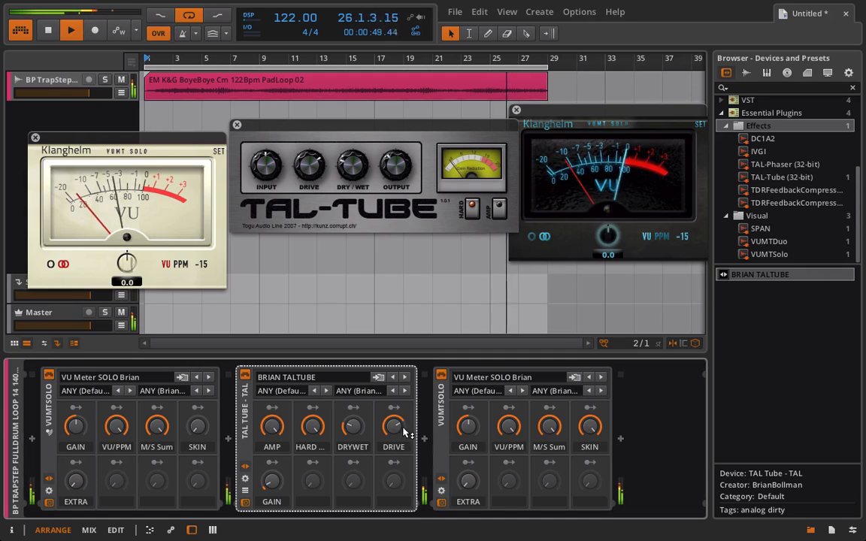
click(271, 483)
Stop playback and close the TAL-Tube window and both VU meter windows
key(space)
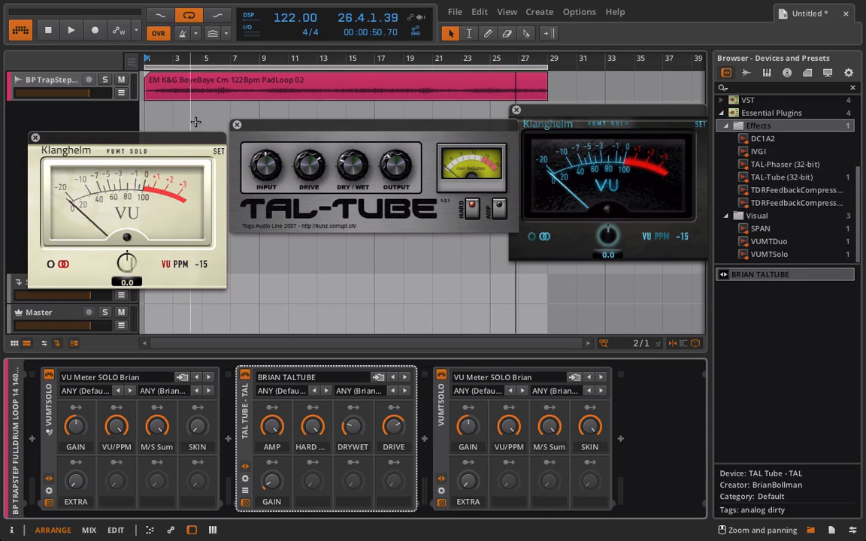
click(234, 124)
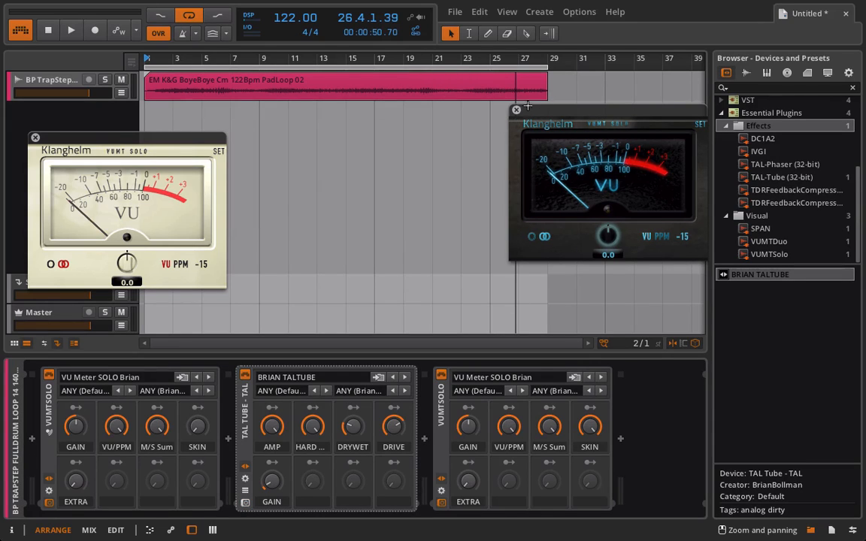
click(516, 111)
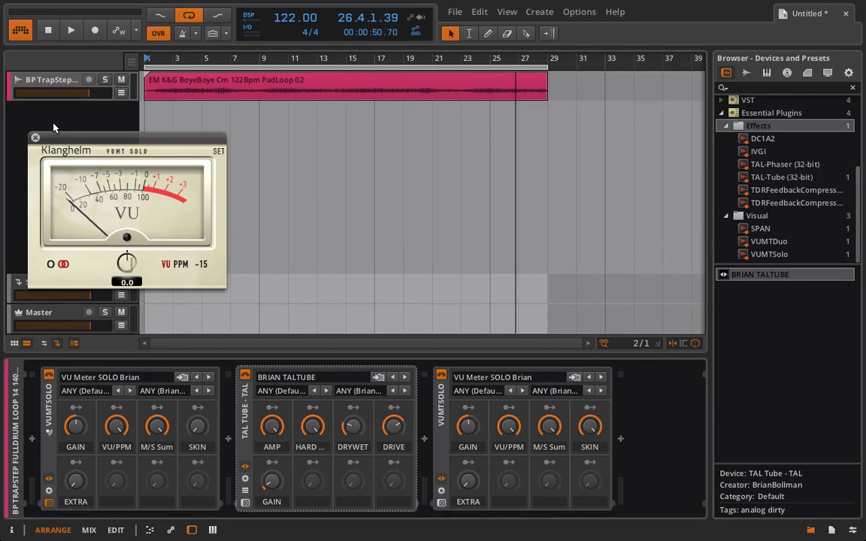
click(34, 137)
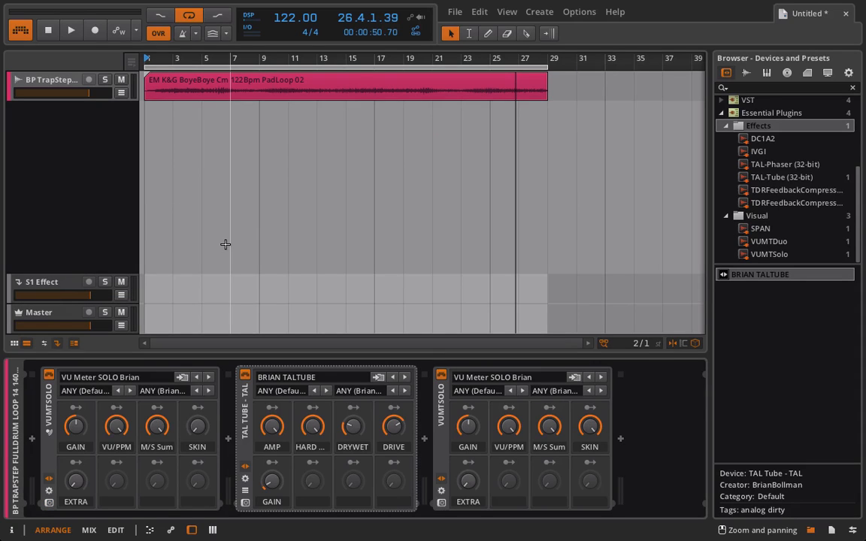